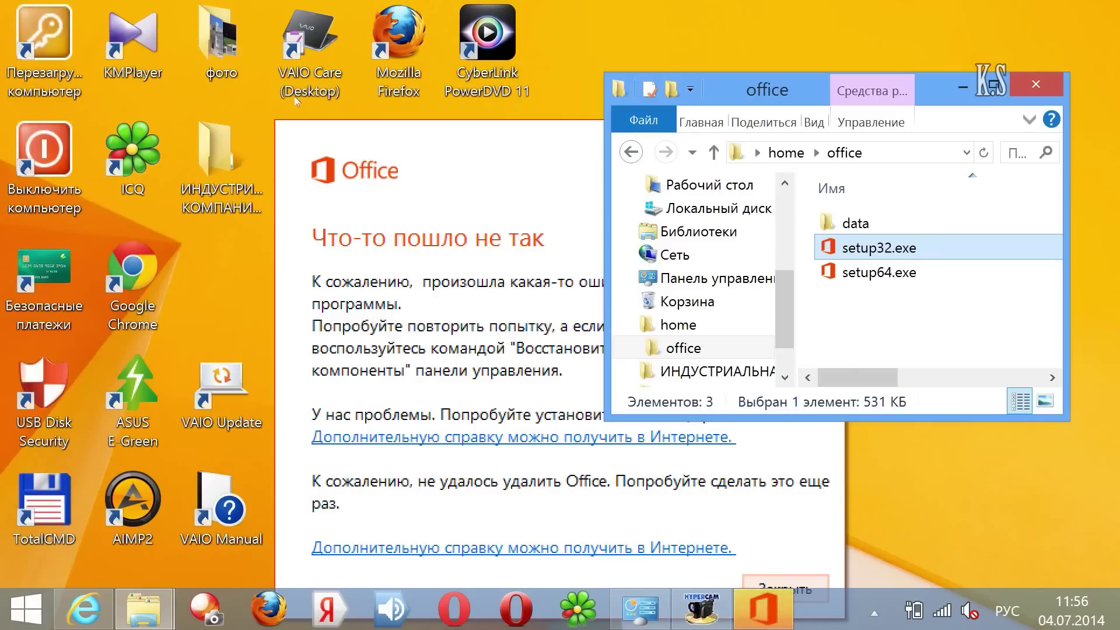
# Step: Dismiss the Office error message and rerun the 64-bit setup64.exe installer
pyautogui.click(294, 153)
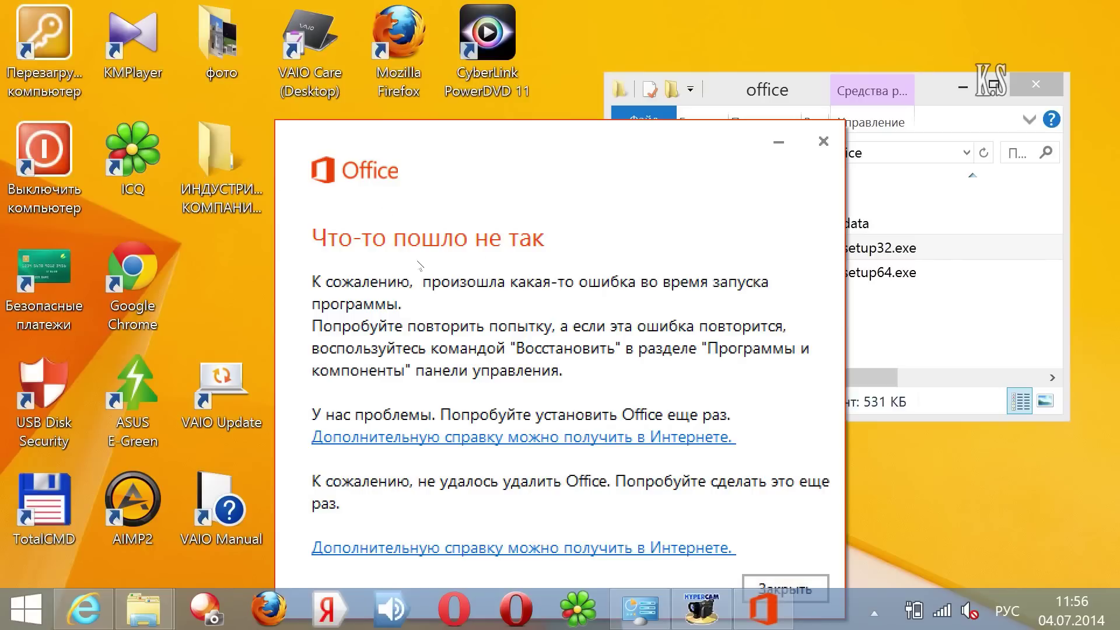
pyautogui.press('Return')
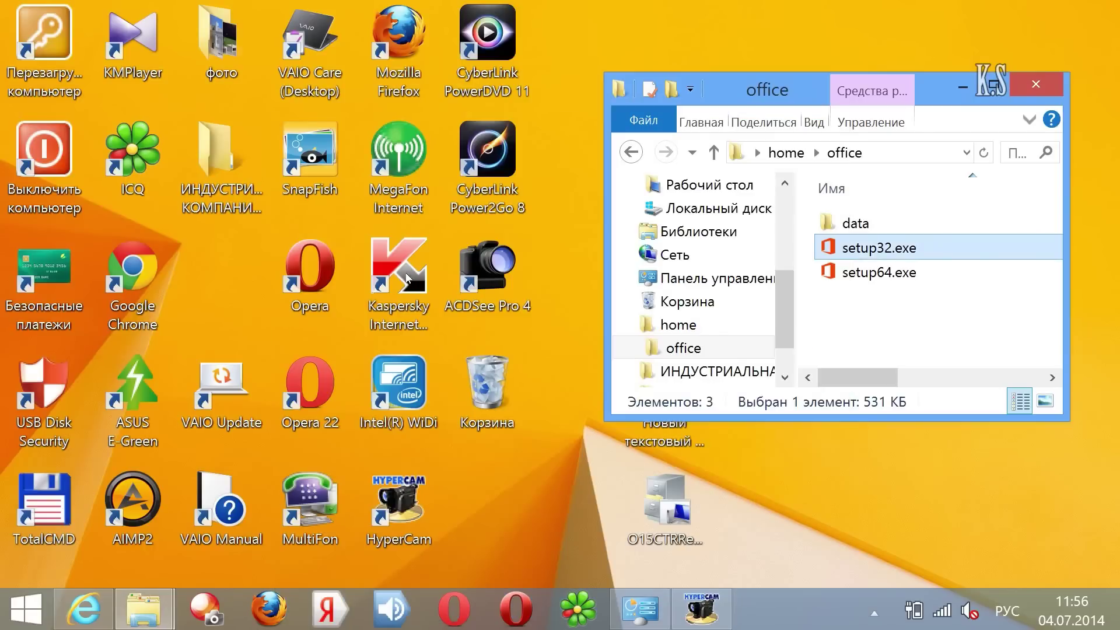
pyautogui.press('Down')
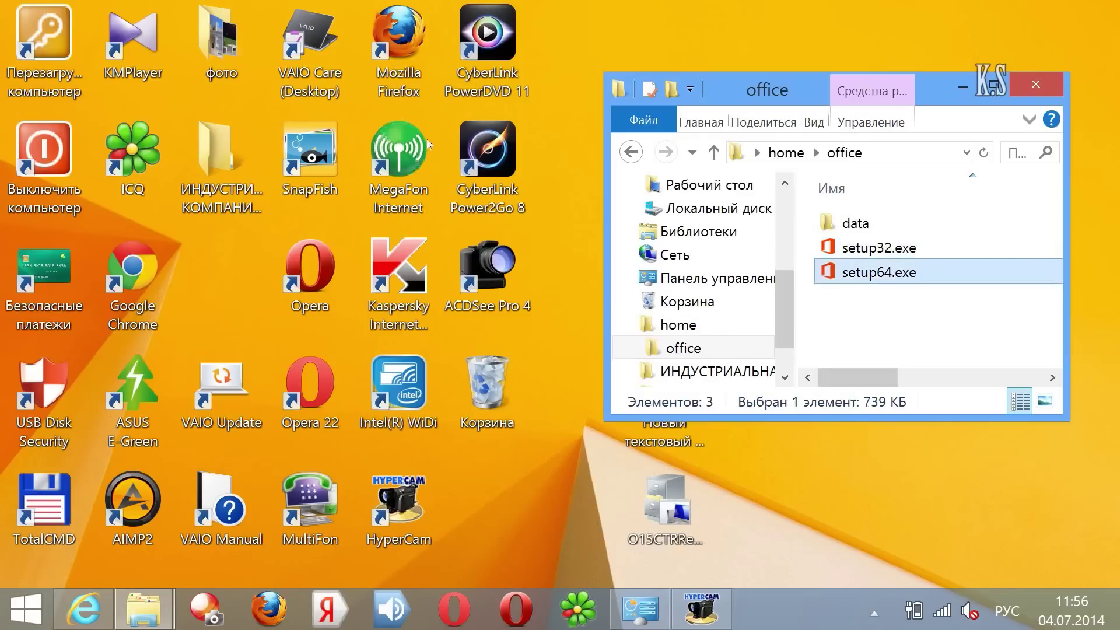
pyautogui.press('Return')
# Step: Dismiss the new Office error and open Control Panel from the Settings charm
pyautogui.press('Return')
pyautogui.press('super+c')
pyautogui.press('Down')
pyautogui.press('Down')
pyautogui.press('Return')
pyautogui.press('Down')
pyautogui.press('Down')
pyautogui.press('Up')
pyautogui.press('Return')
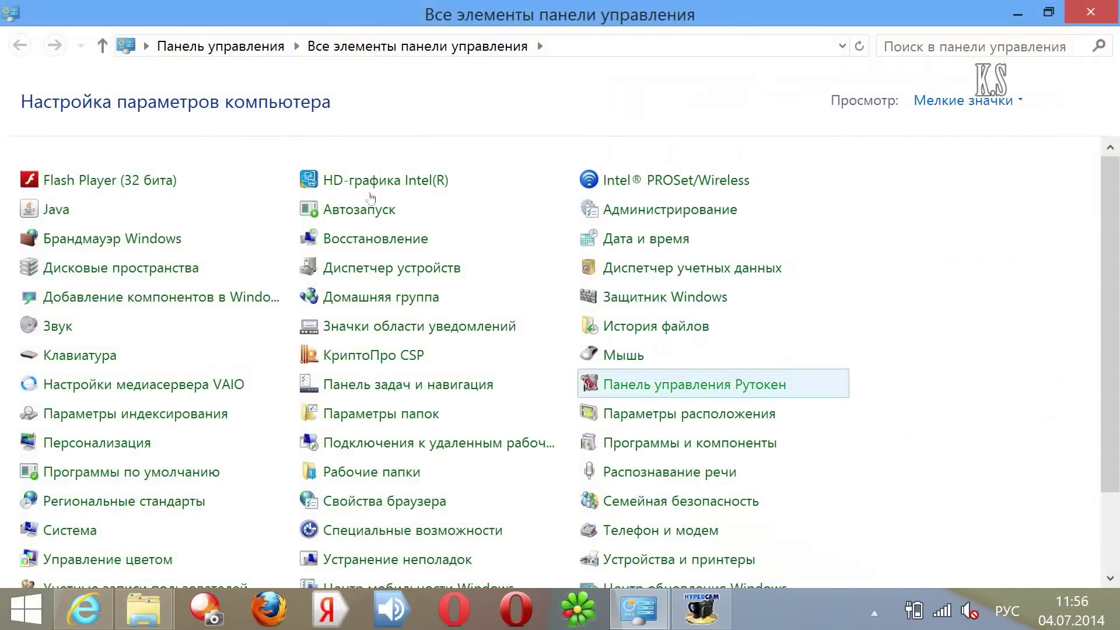
# Step: In Programs and Features, select Microsoft Office and choose Uninstall from its context menu
pyautogui.press('Down')
pyautogui.press('Down')
pyautogui.press('Return')
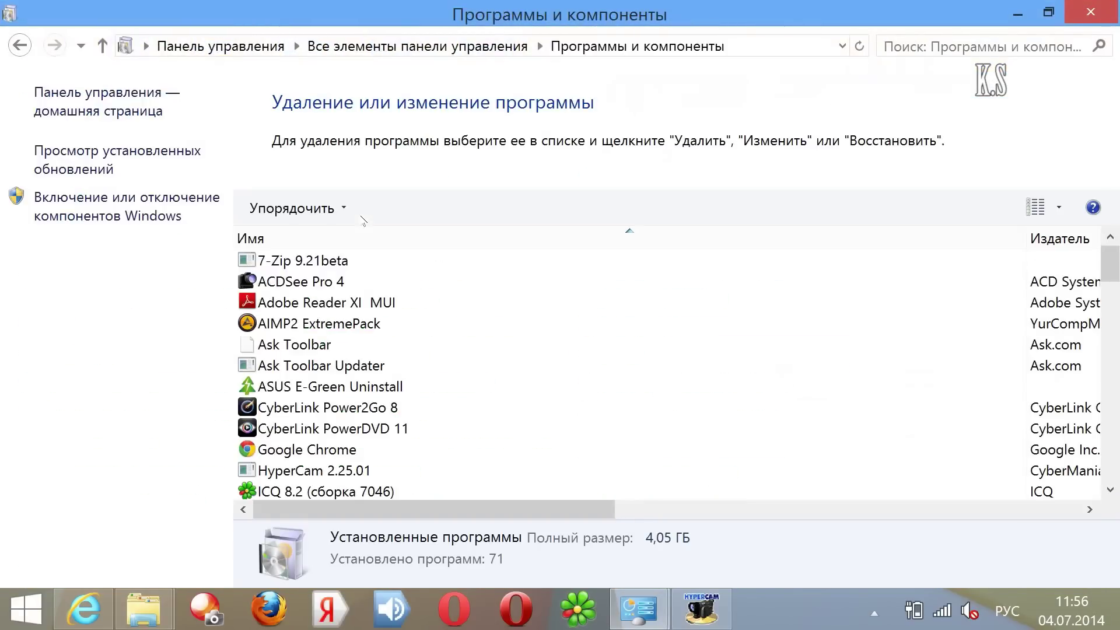
pyautogui.press('m')
pyautogui.press('Up')
pyautogui.press('Down')
pyautogui.press('Down')
pyautogui.press('Down')
pyautogui.press('Down')
pyautogui.press('Menu')
pyautogui.press('Return')
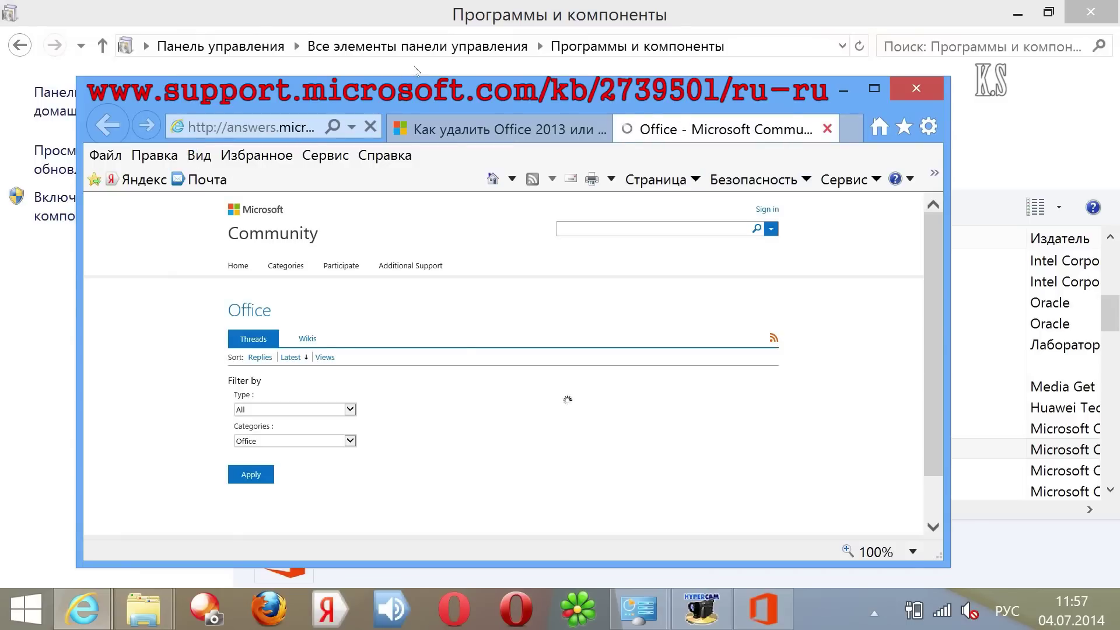
# Step: Close the Community tab and save the O15CTRRemove.diagcab Fix it download
pyautogui.click(827, 129)
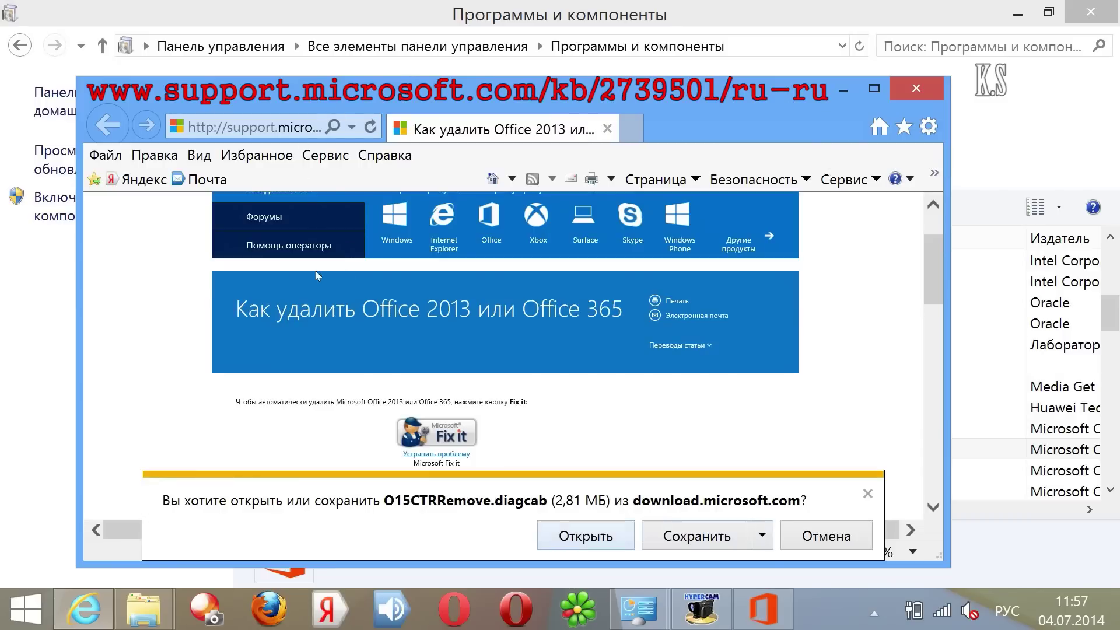
pyautogui.hotkey('alt', 'Down')
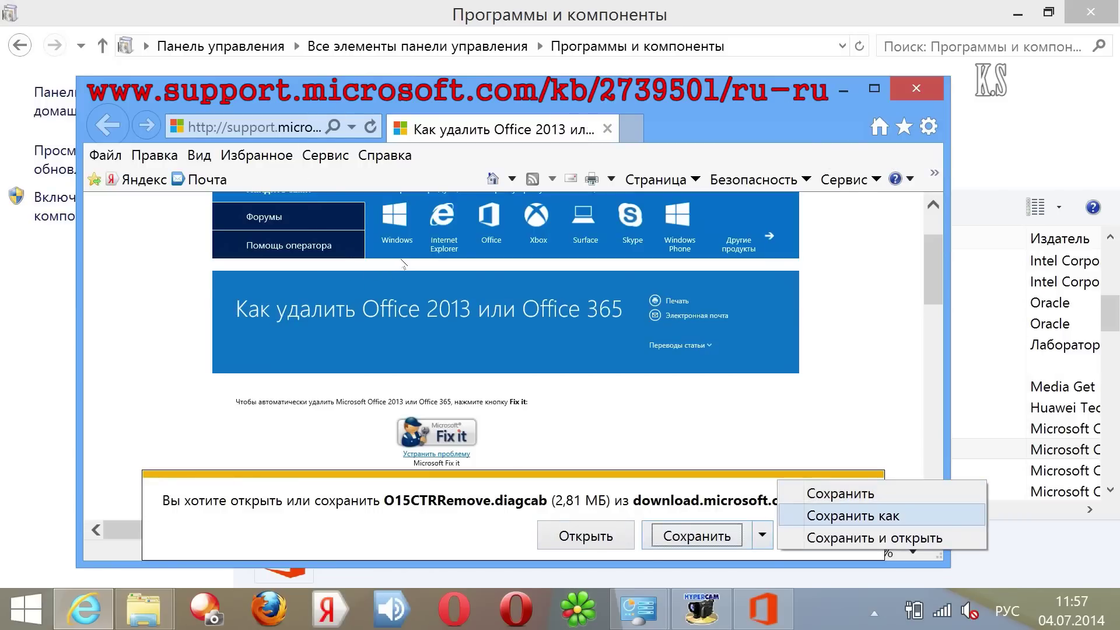
pyautogui.press('Up')
pyautogui.click(459, 5)
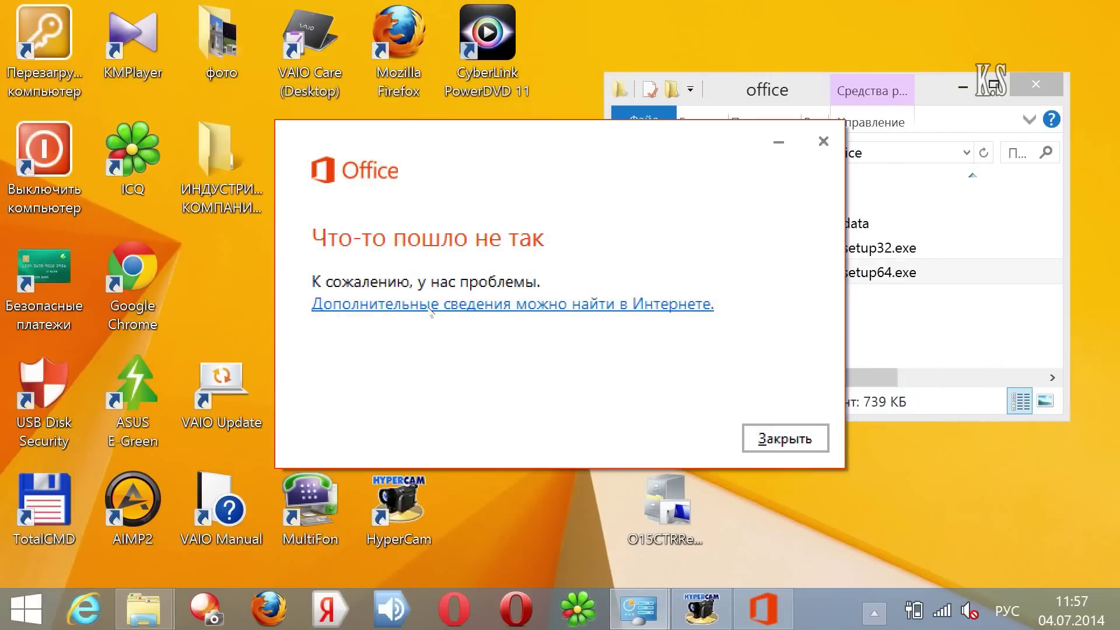
# Step: Run the O15CTRRemove Fix it, apply the Office uninstall fix, then close the troubleshooter
pyautogui.press('Return')
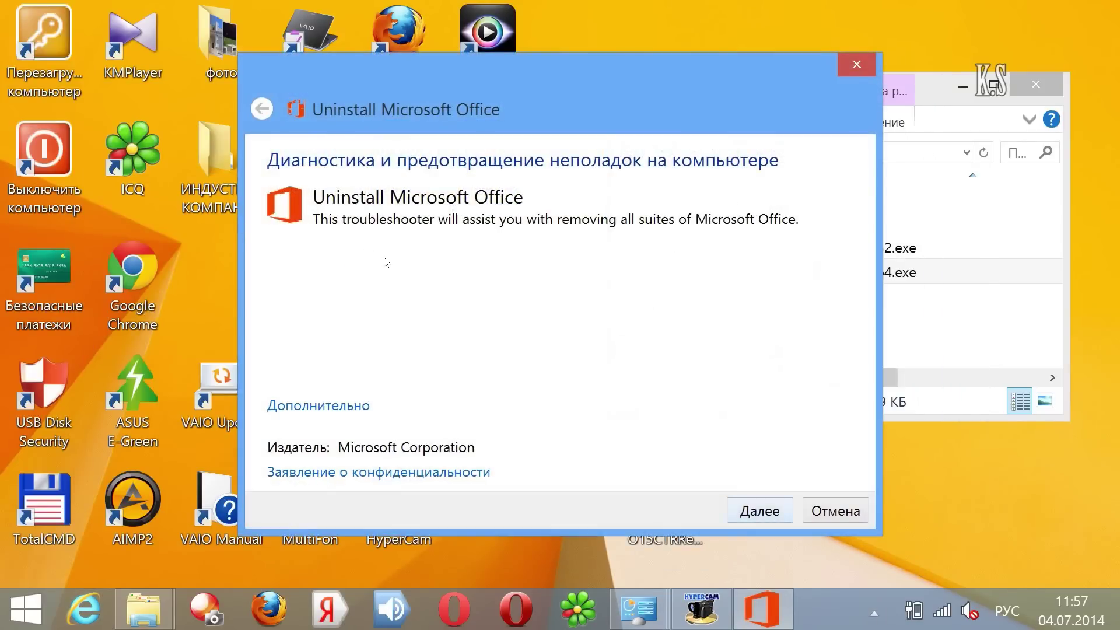
pyautogui.press('Return')
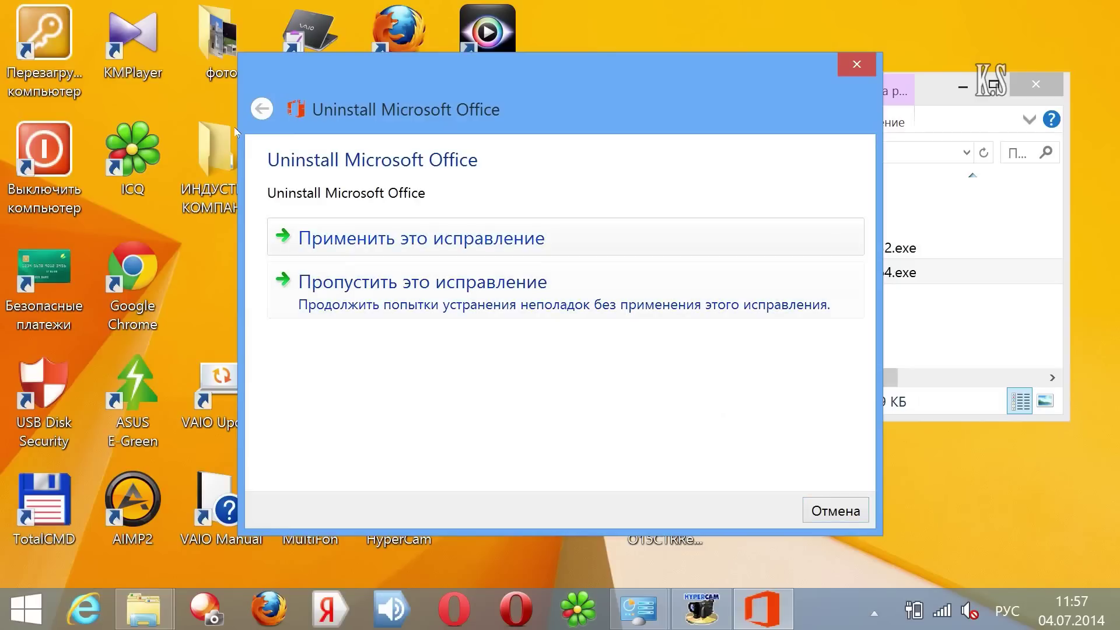
pyautogui.press('Return')
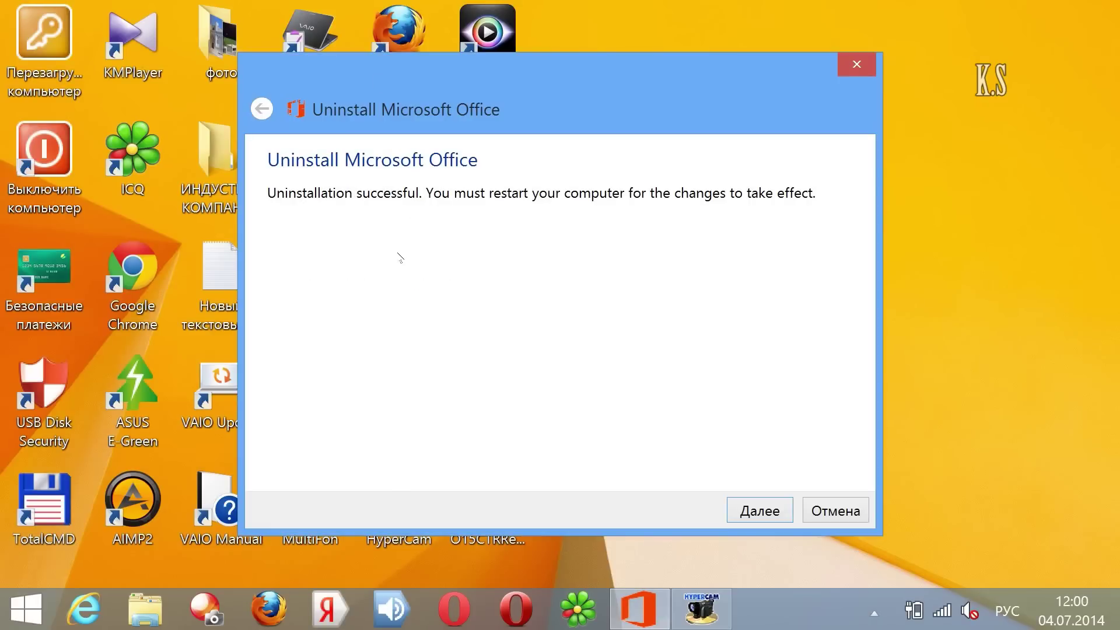
pyautogui.press('Return')
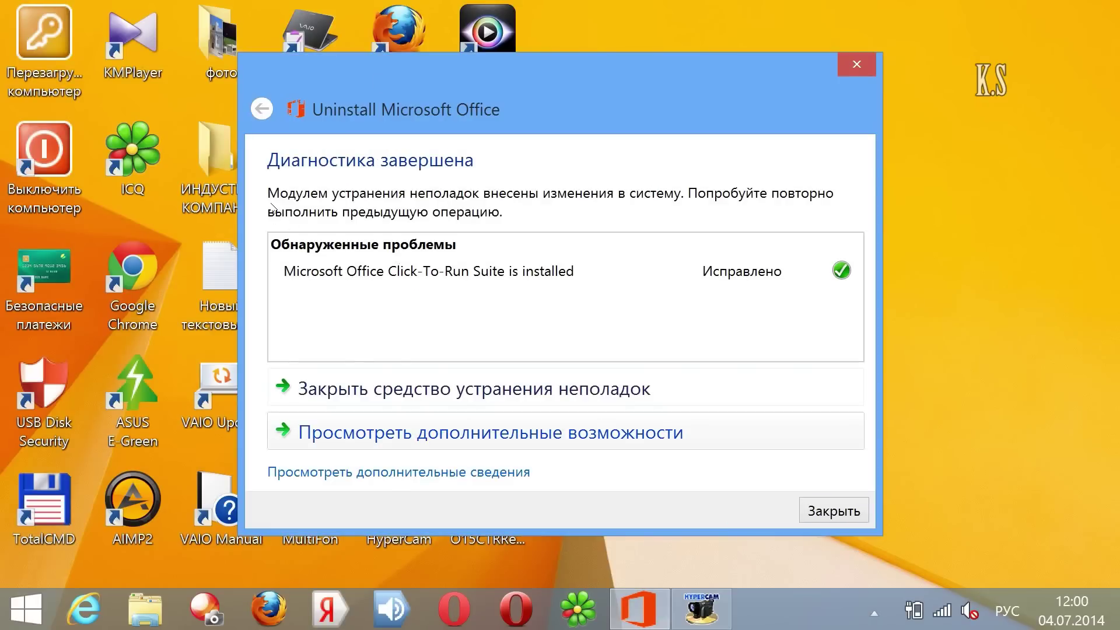
pyautogui.click(373, 388)
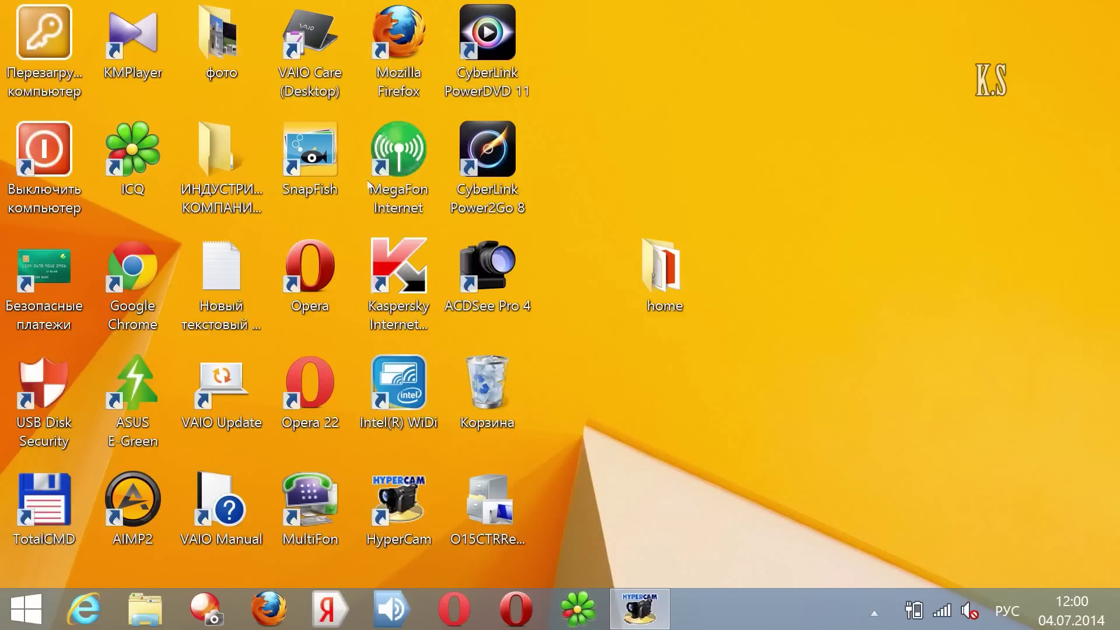
# Step: Open Programs and Features via the Settings charm and confirm Office is gone from the list
pyautogui.press('super+c')
pyautogui.press('Up')
pyautogui.press('Return')
pyautogui.press('Up')
pyautogui.press('Up')
pyautogui.press('Up')
pyautogui.press('Up')
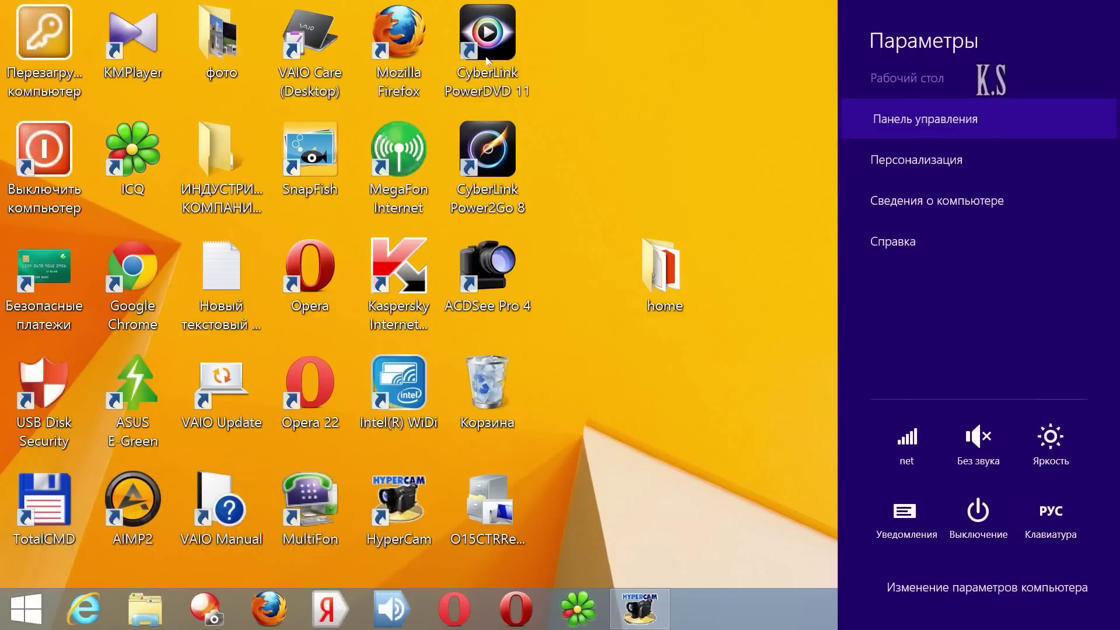
pyautogui.press('Return')
pyautogui.press('Down')
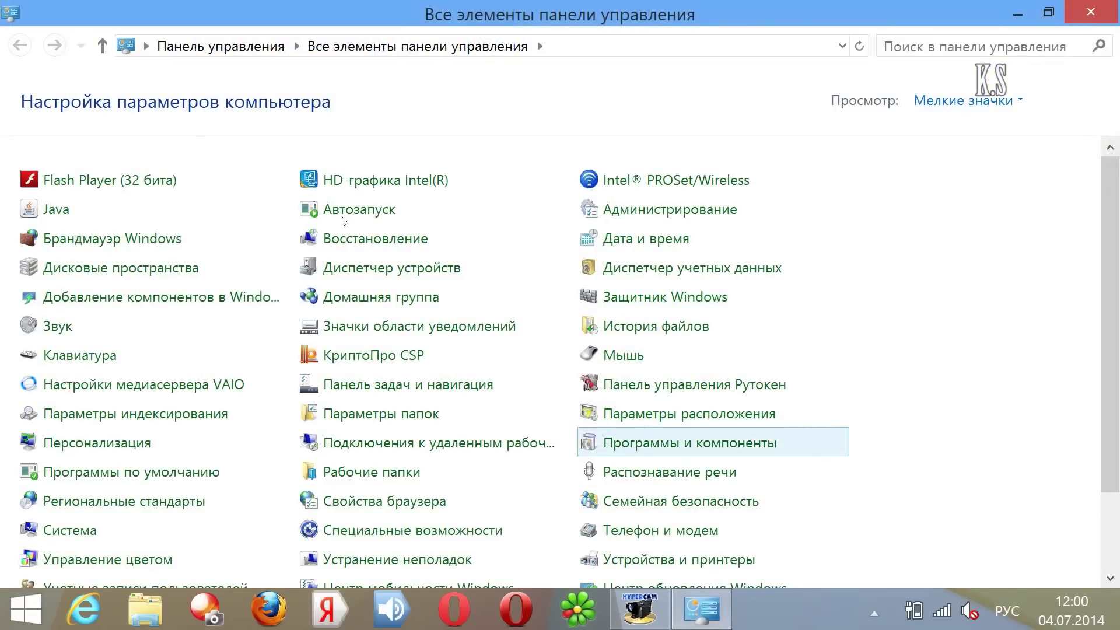
pyautogui.press('Return')
pyautogui.press('j')
pyautogui.press('j')
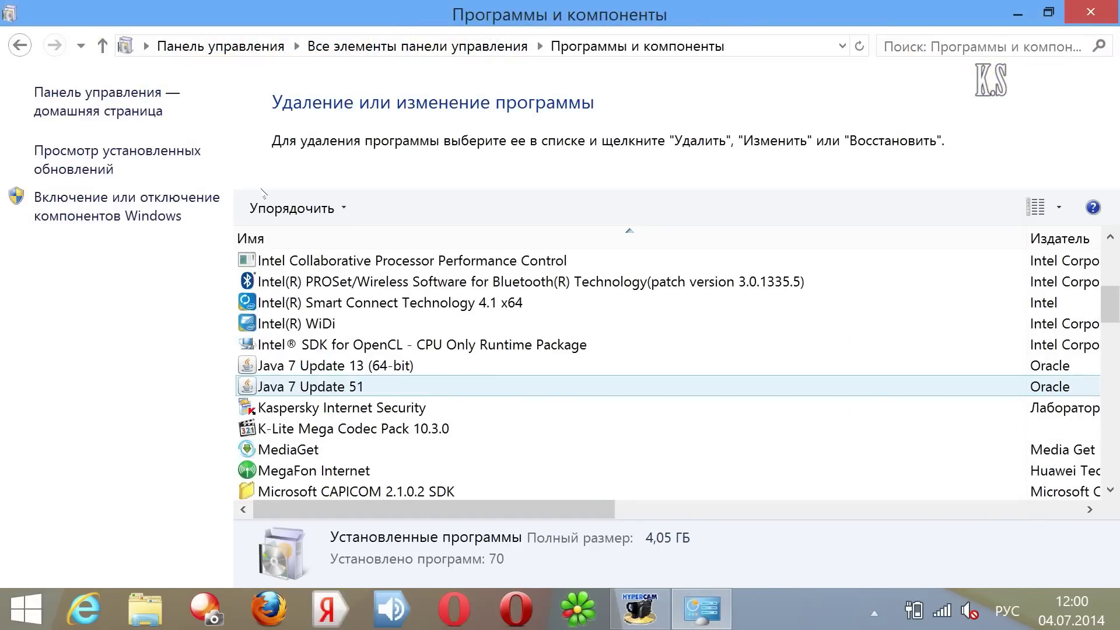
pyautogui.scroll(-3, 262, 193)
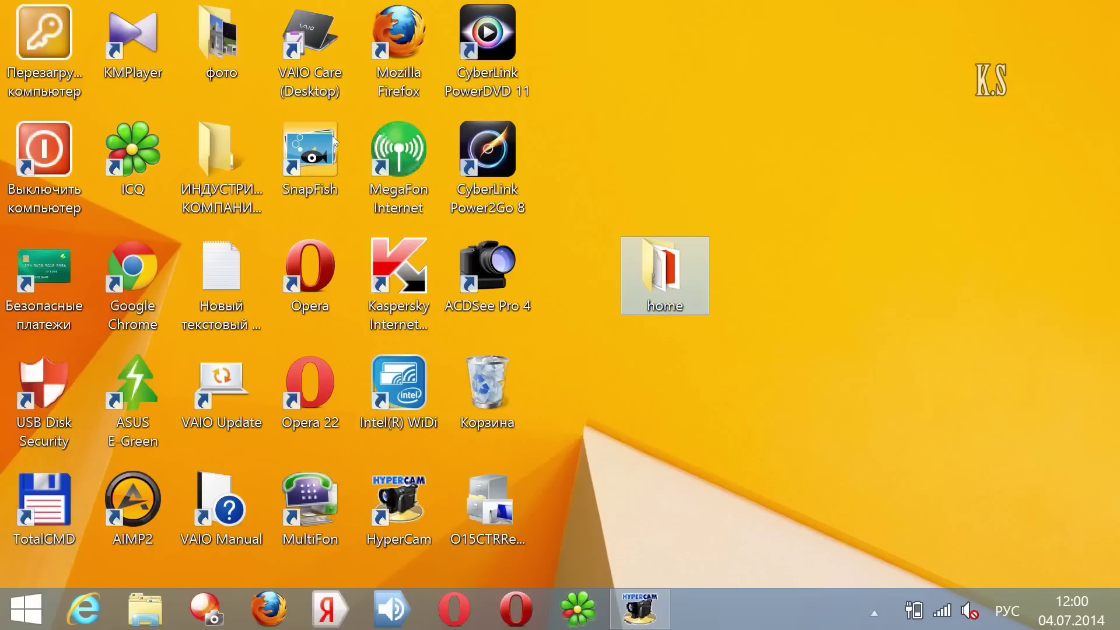
# Step: Close Control Panel and open the home\office folder with the setup files
pyautogui.press('Return')
pyautogui.press('Tab')
pyautogui.press('Return')
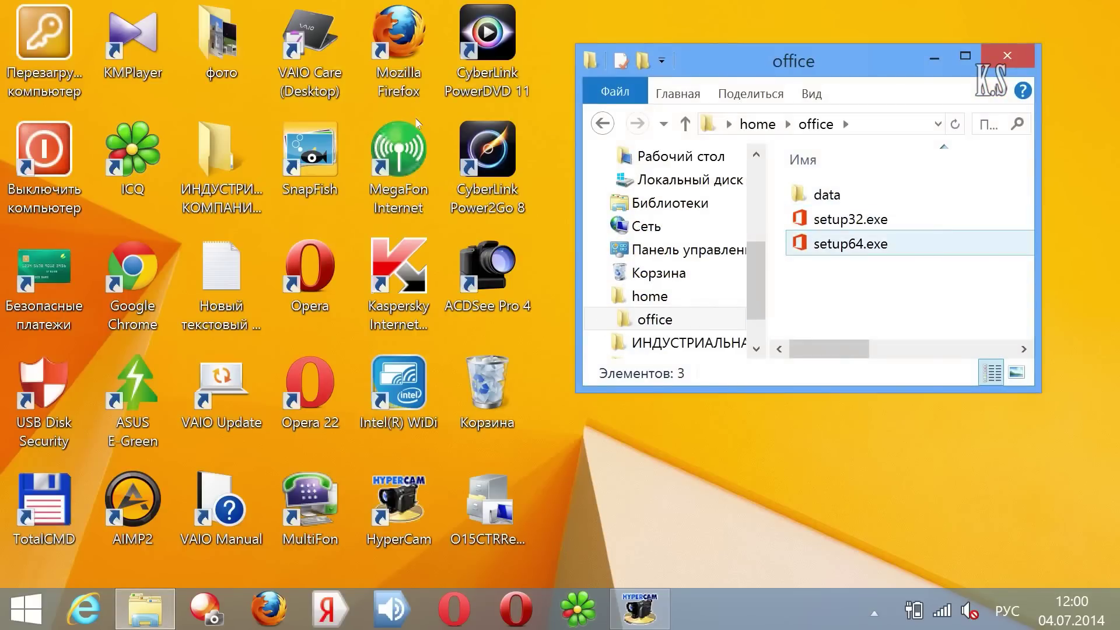
# Step: Launch setup64.exe and enter the Office product key in English layout
pyautogui.press('space')
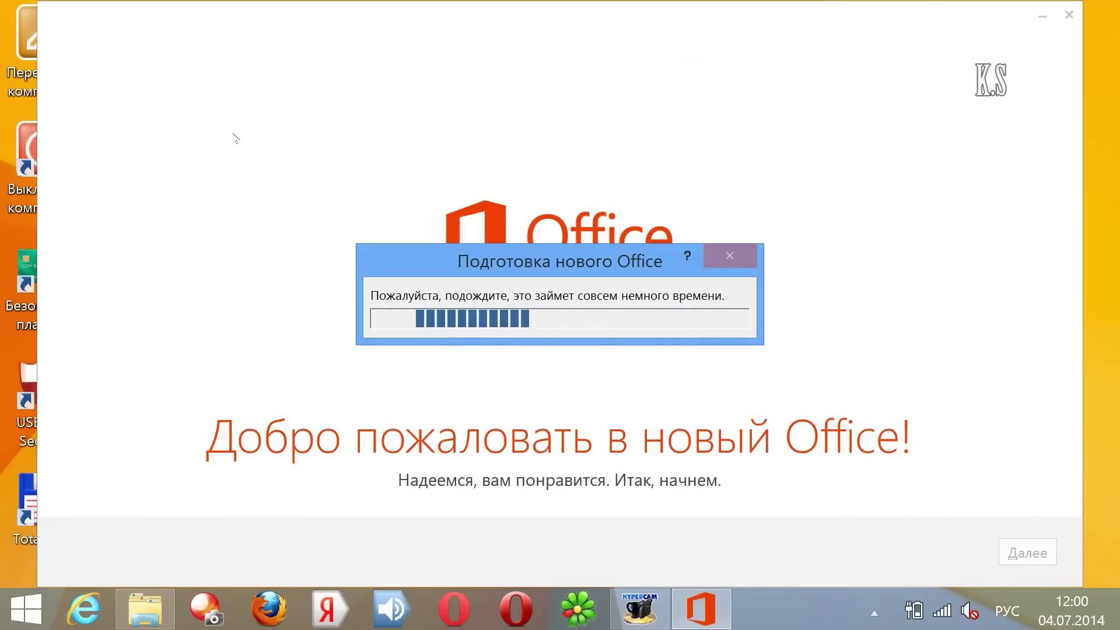
pyautogui.hotkey('alt', 'shift')
pyautogui.write('KWKK')
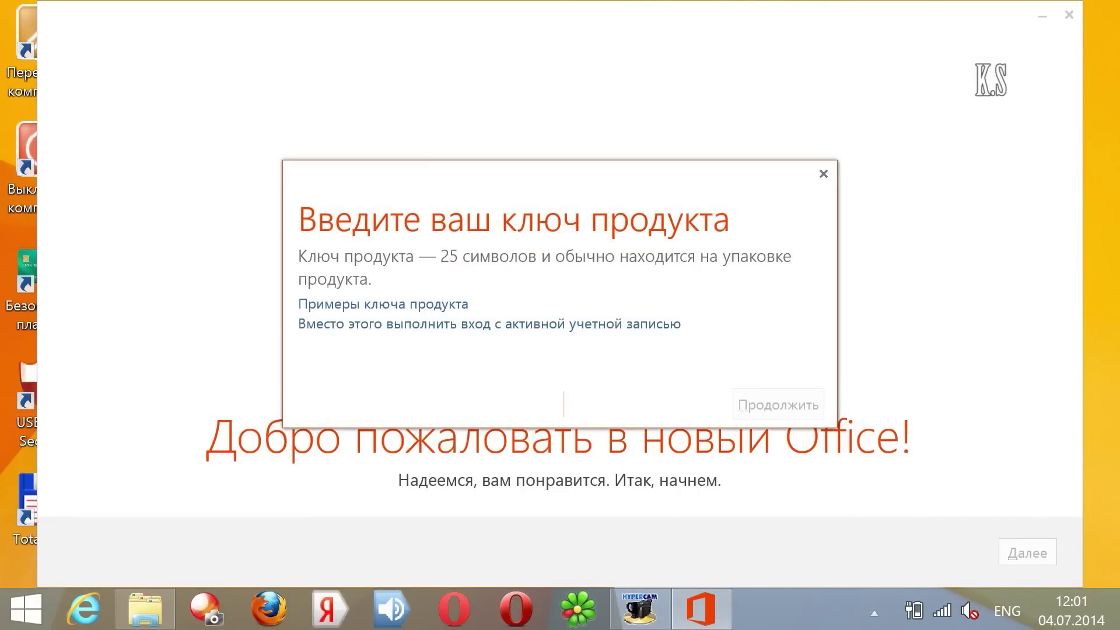
pyautogui.press('Return')
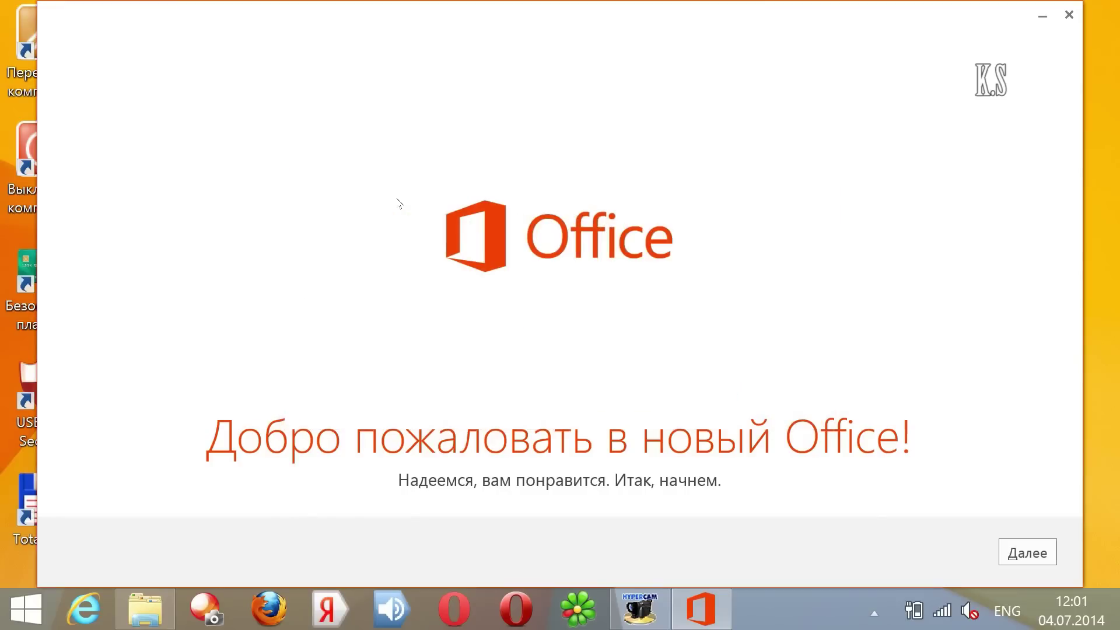
# Step: Accept the license agreement, decline the new-features tour, and close the finished setup
pyautogui.press('Return')
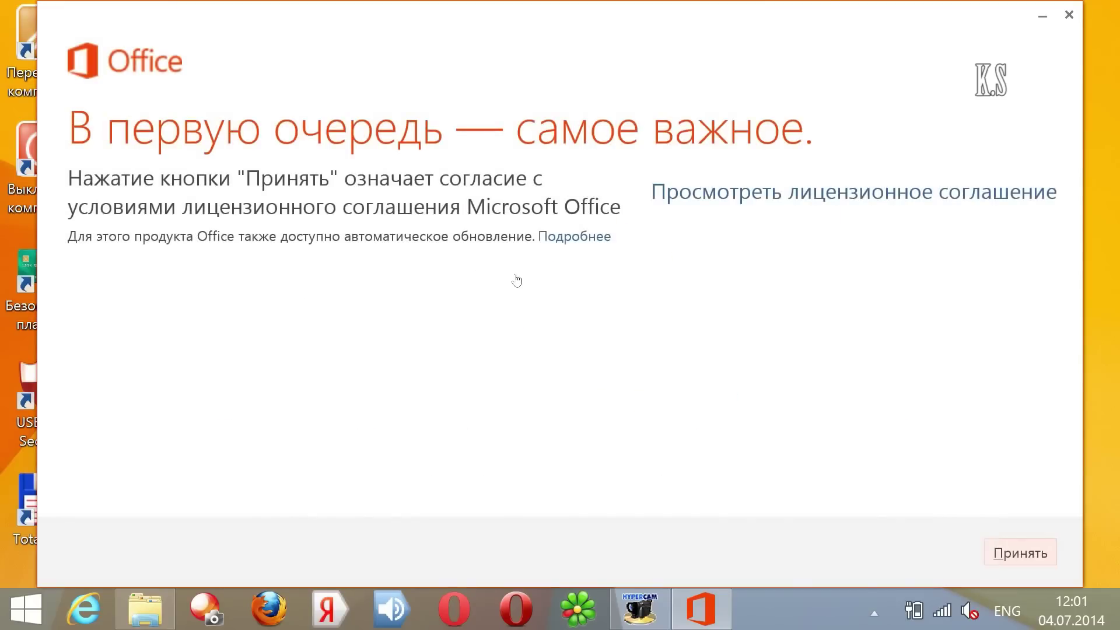
pyautogui.press('Return')
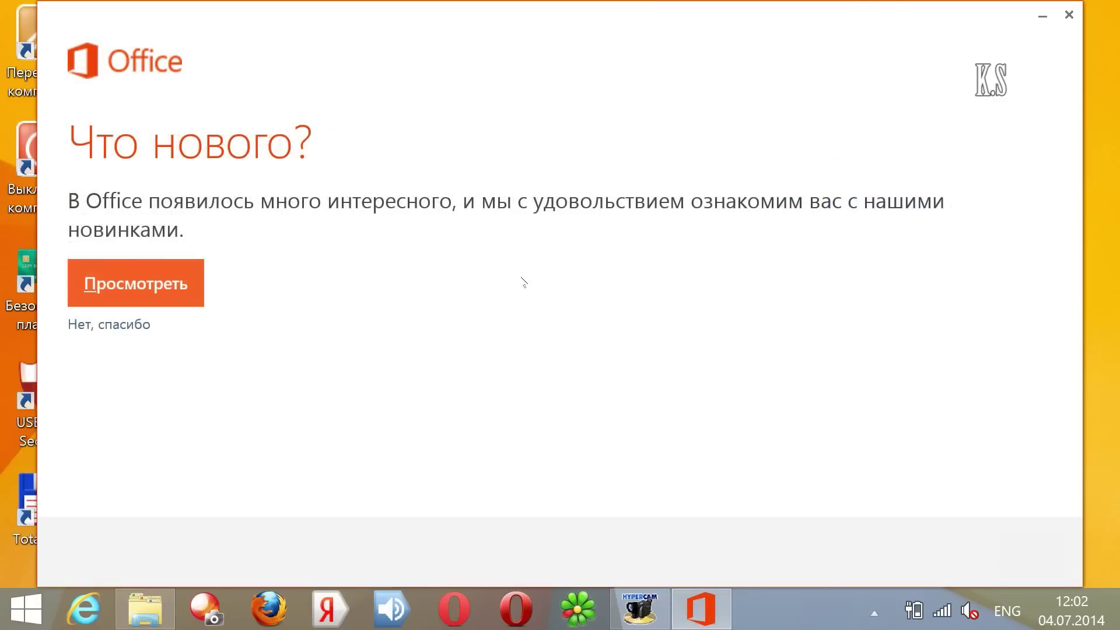
pyautogui.click(109, 325)
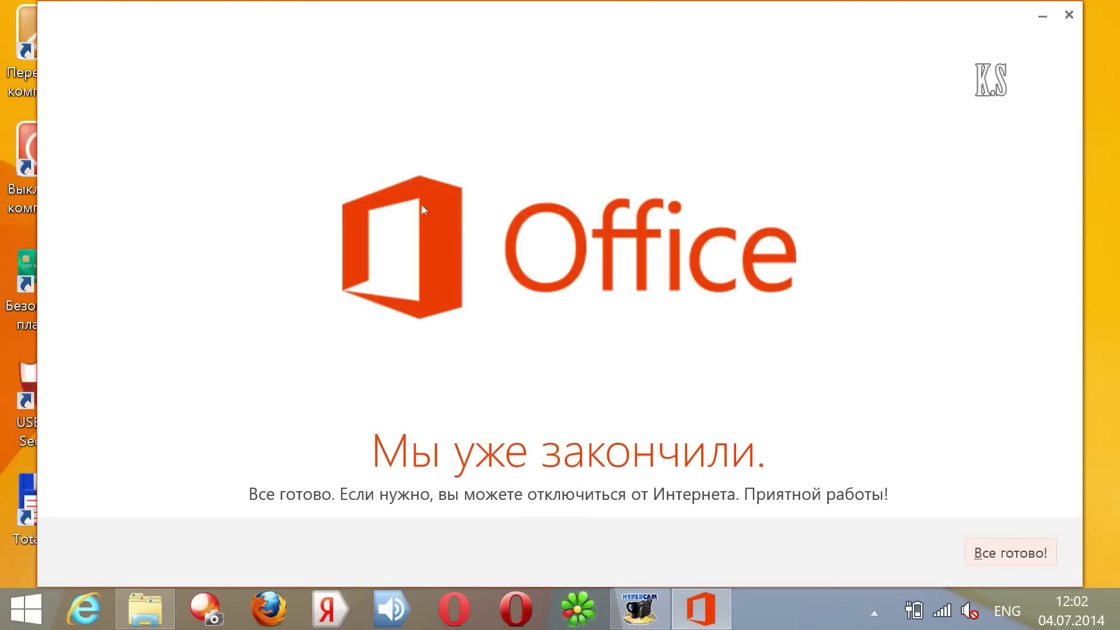
pyautogui.press('Return')
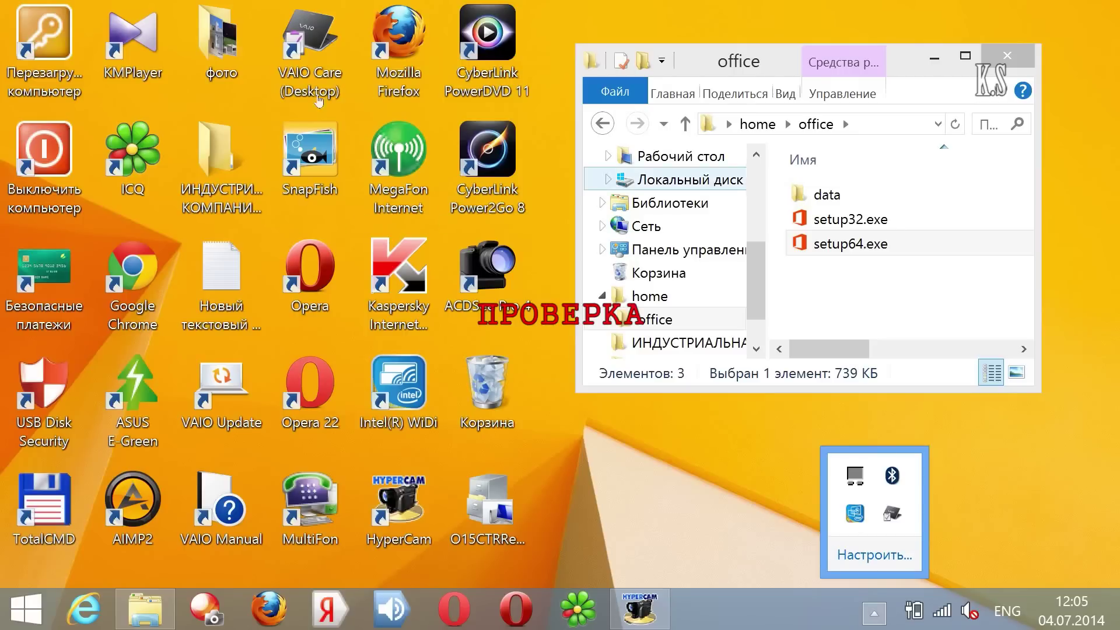
# Step: Bring up the Windows charms panel and open the Settings pane
pyautogui.press('super+c')
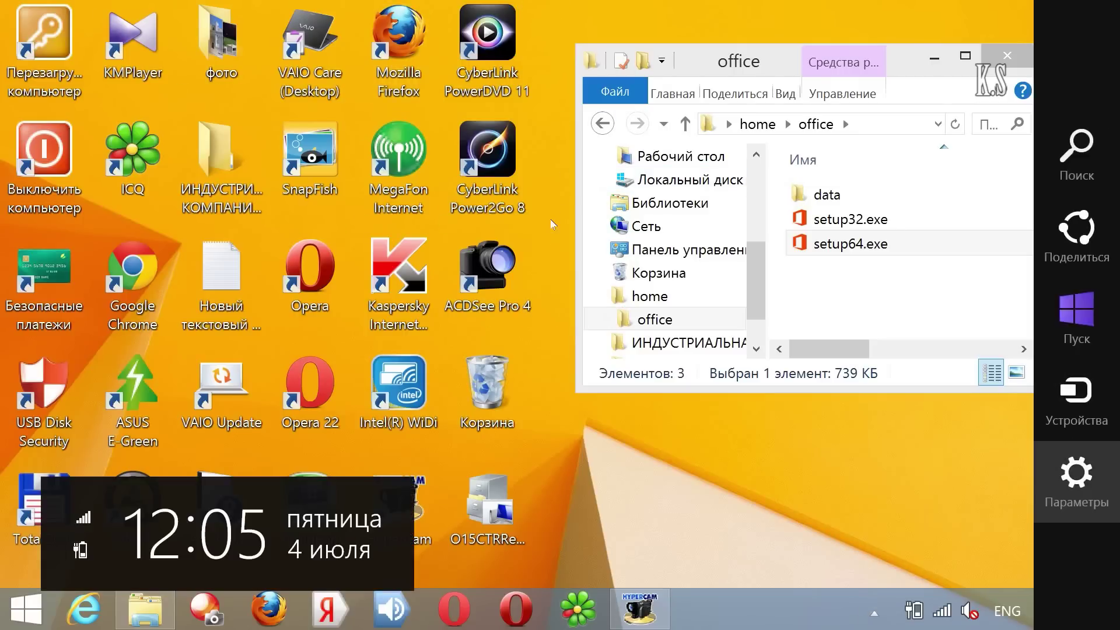
pyautogui.press('Return')
pyautogui.click(910, 118)
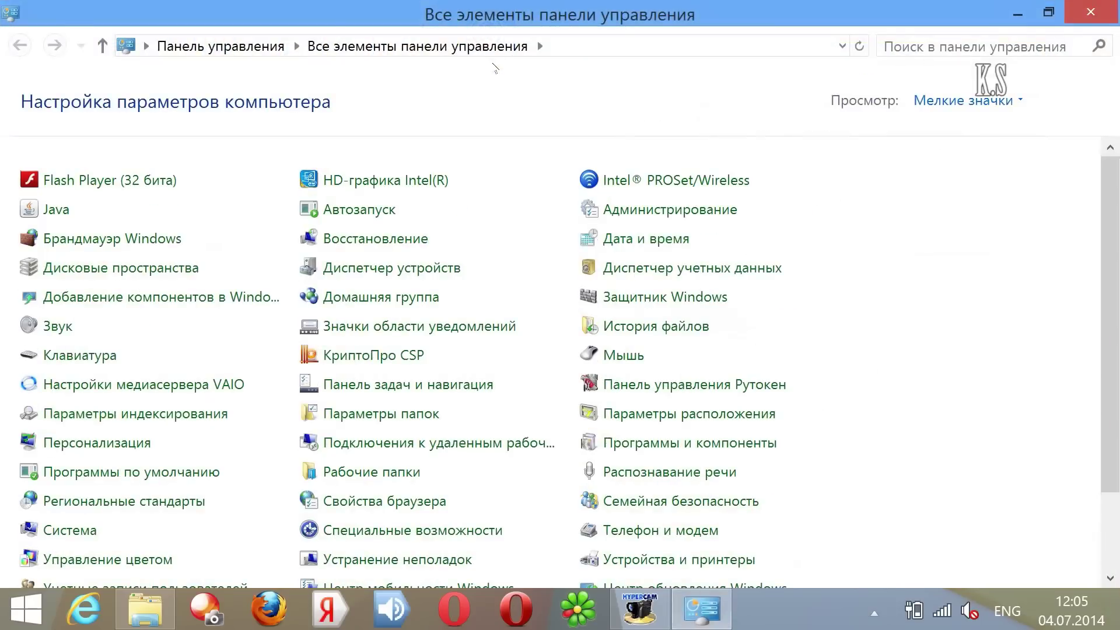
pyautogui.press('Down')
pyautogui.press('Return')
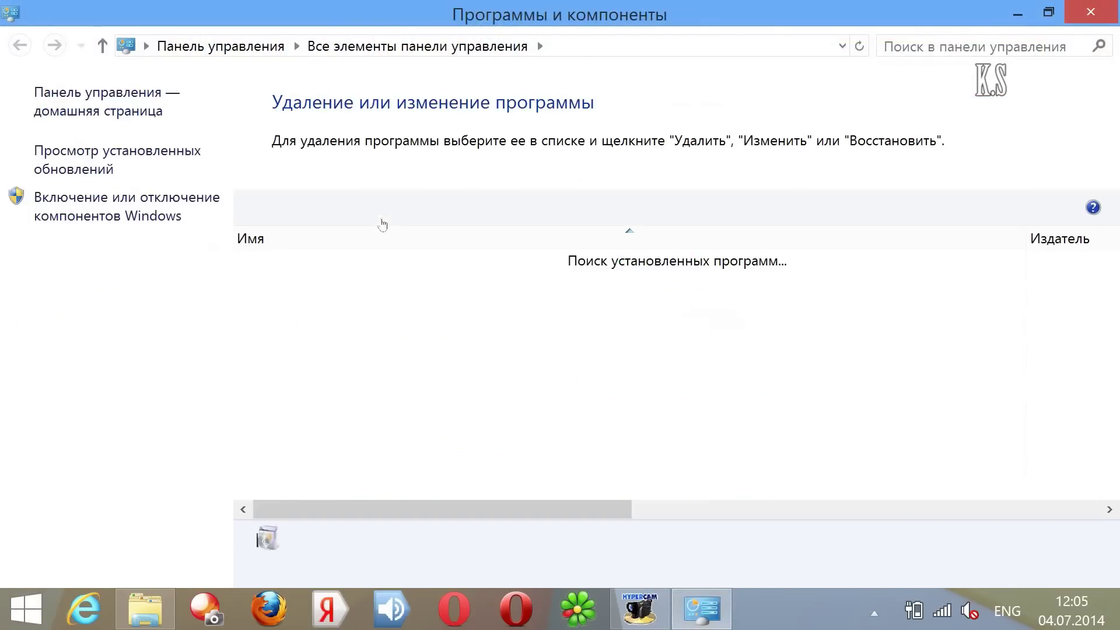
pyautogui.press('Menu')
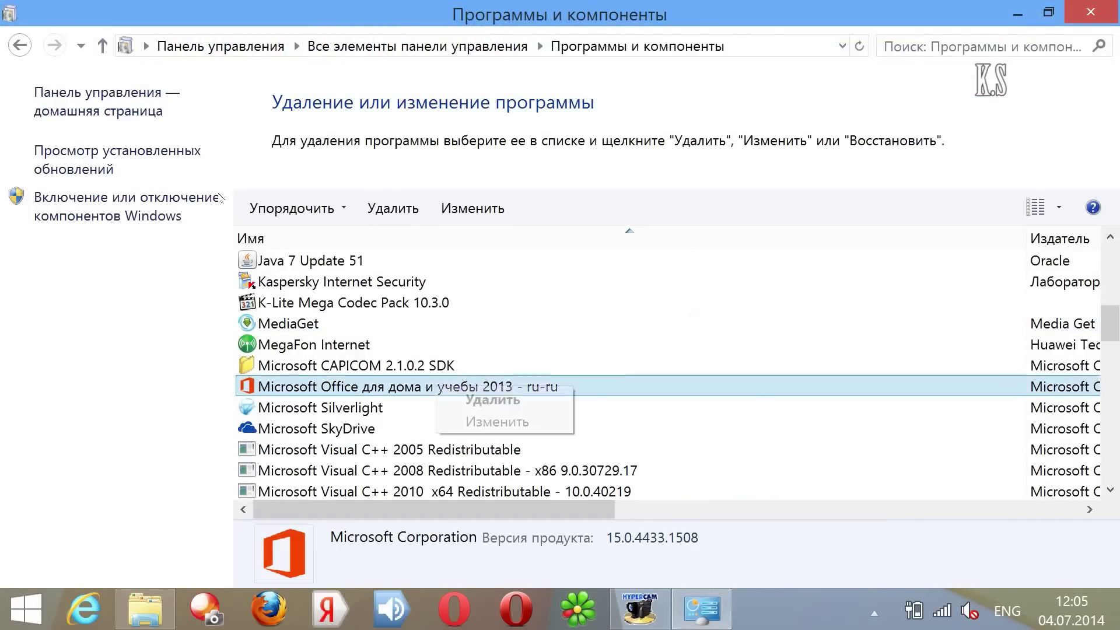
pyautogui.press('Down')
pyautogui.press('Return')
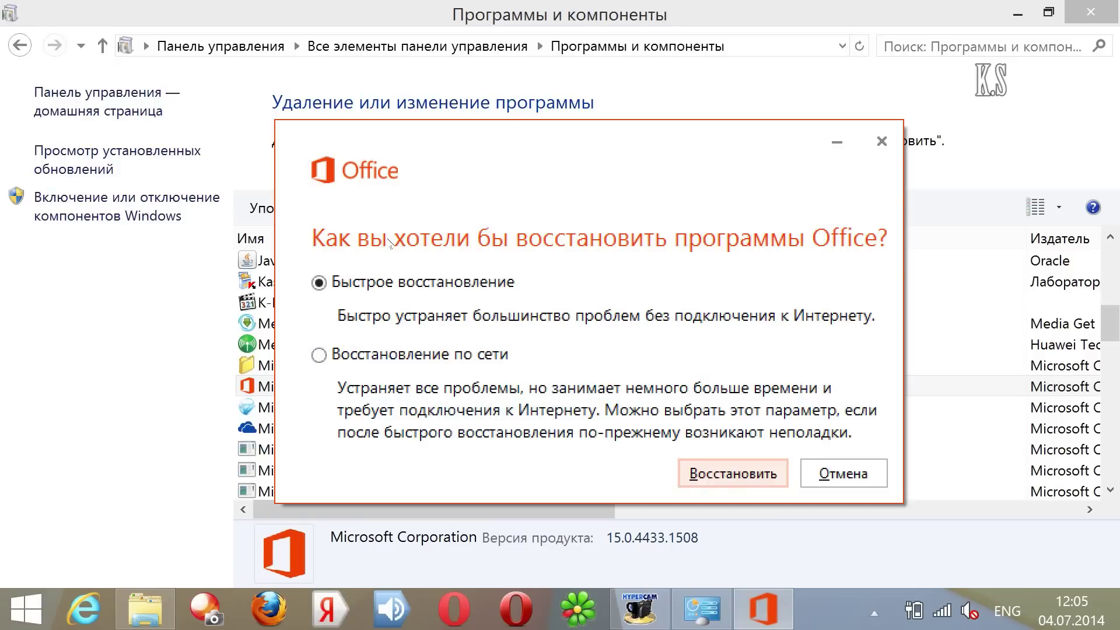
pyautogui.press('Return')
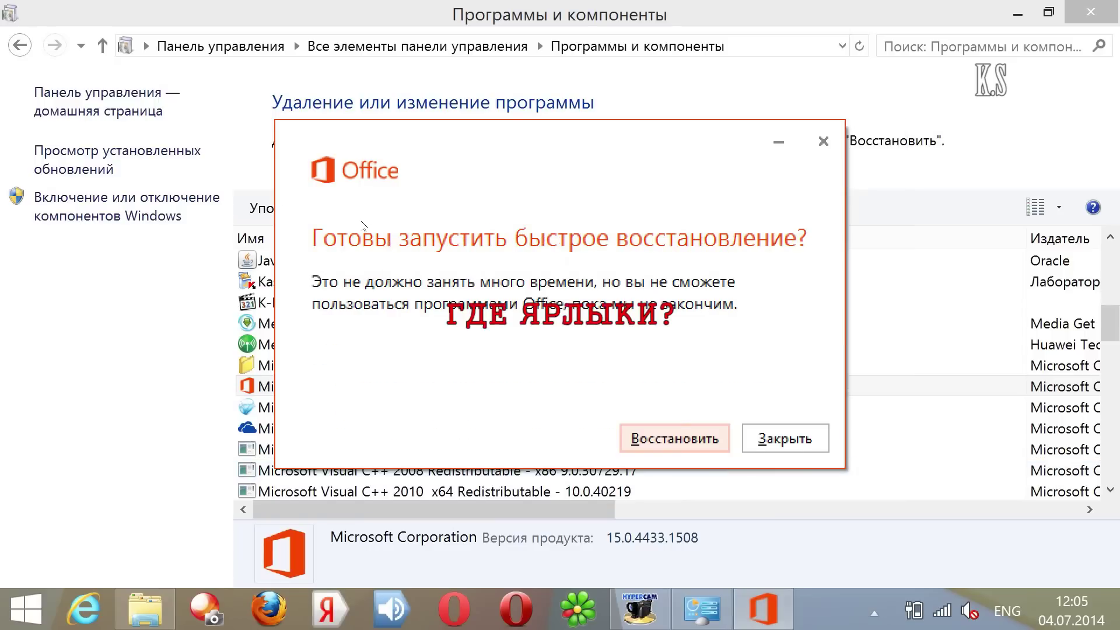
pyautogui.press('Escape')
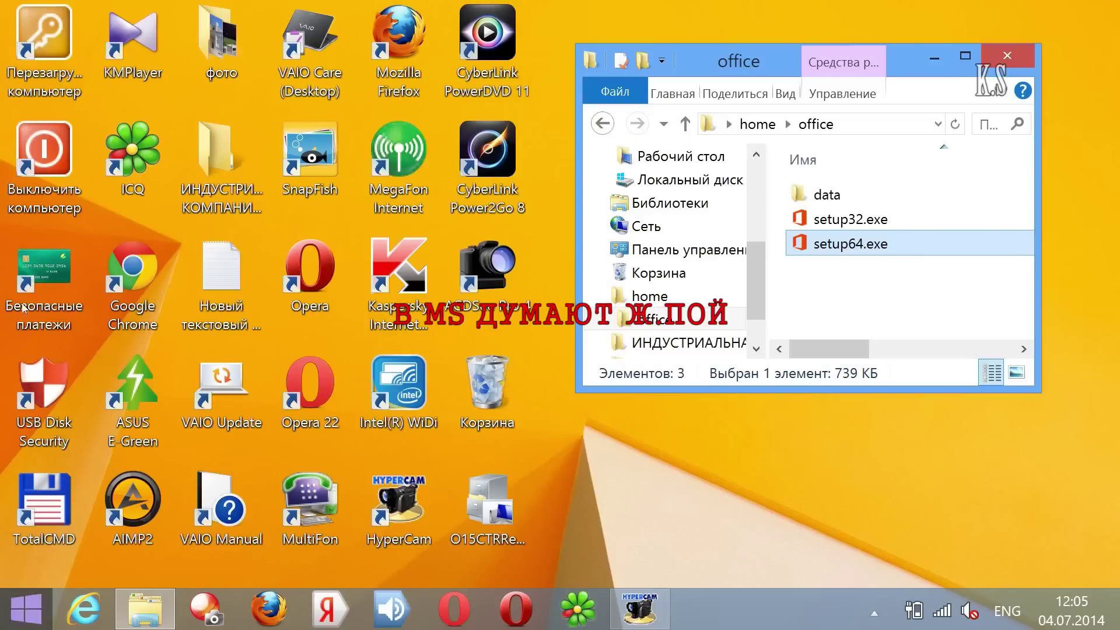
# Step: Switch to the Start screen and scroll back and forth through all its tiles
pyautogui.press('super')
pyautogui.scroll(-10, 559, 258)
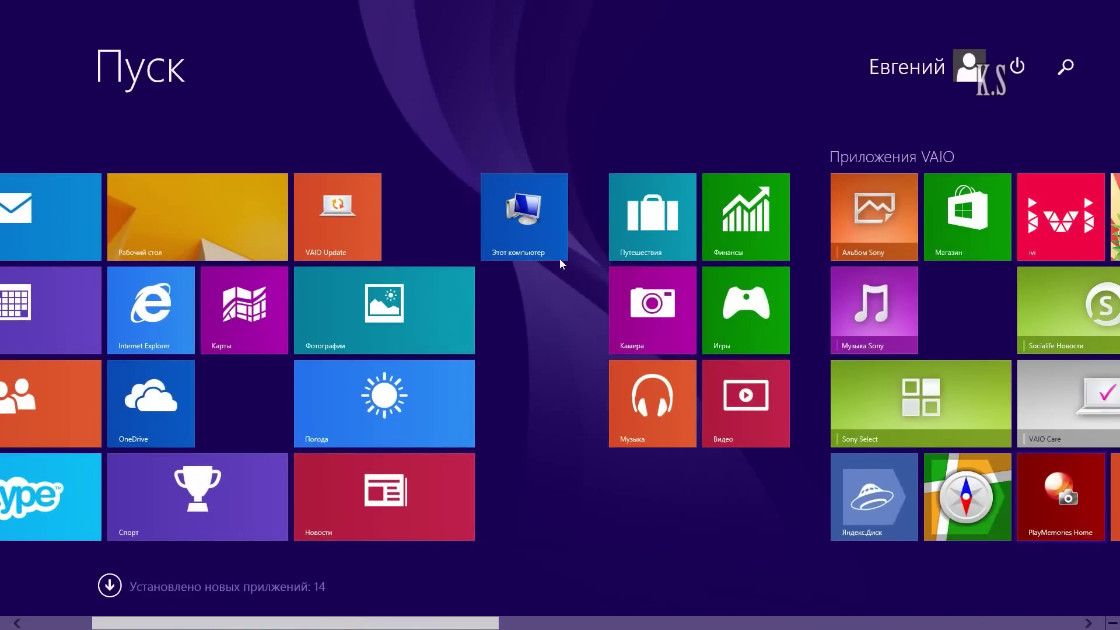
pyautogui.scroll(-5, 561, 238)
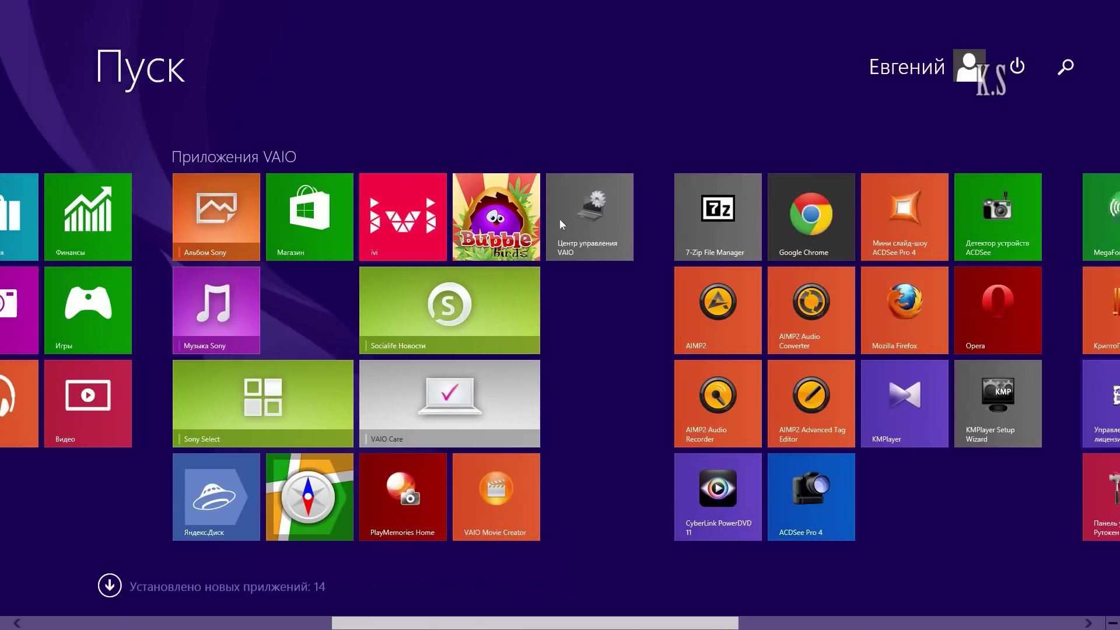
pyautogui.scroll(-6, 559, 179)
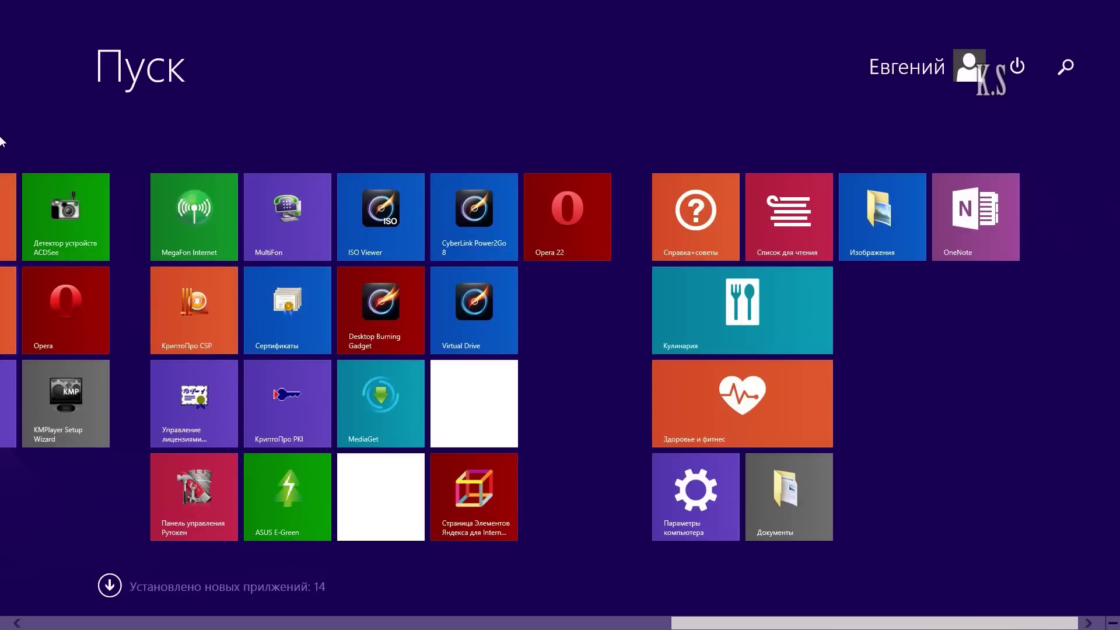
pyautogui.scroll(3, 3, 140)
pyautogui.scroll(-3, 562, 143)
pyautogui.scroll(12, 2, 113)
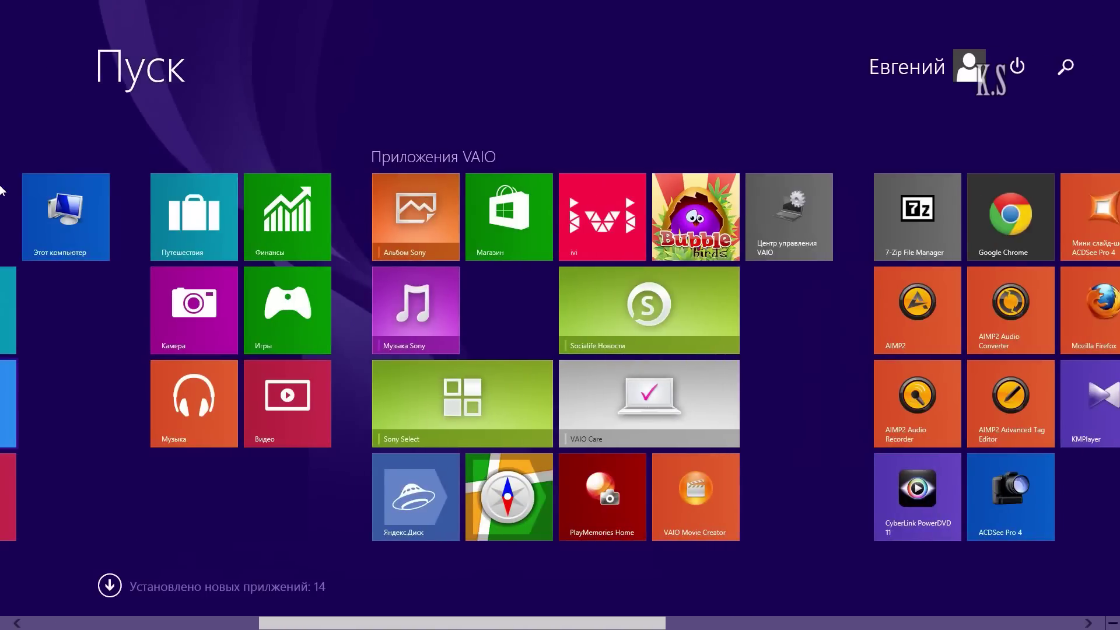
pyautogui.scroll(4, 2, 190)
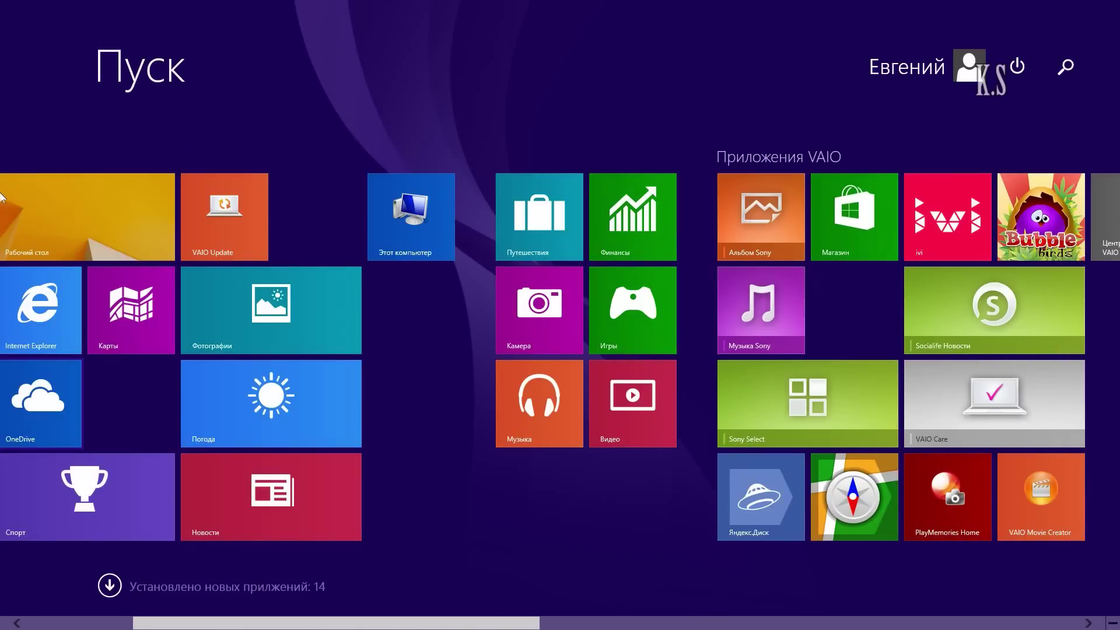
pyautogui.scroll(3, 1, 196)
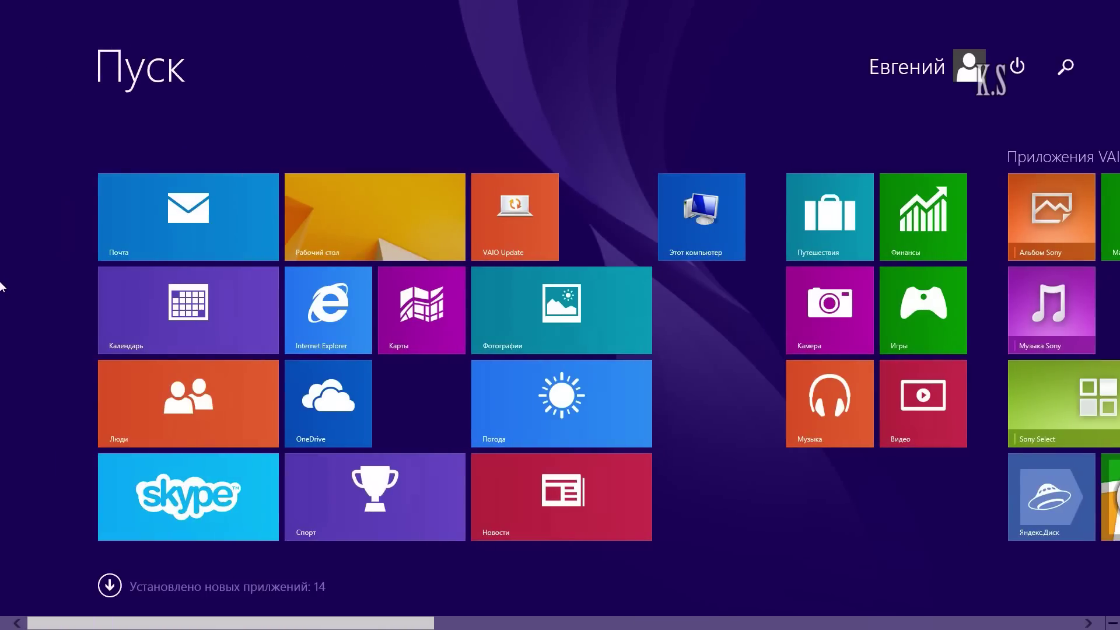
# Step: Create a new Word document on the desktop from the New context submenu
pyautogui.press('super')
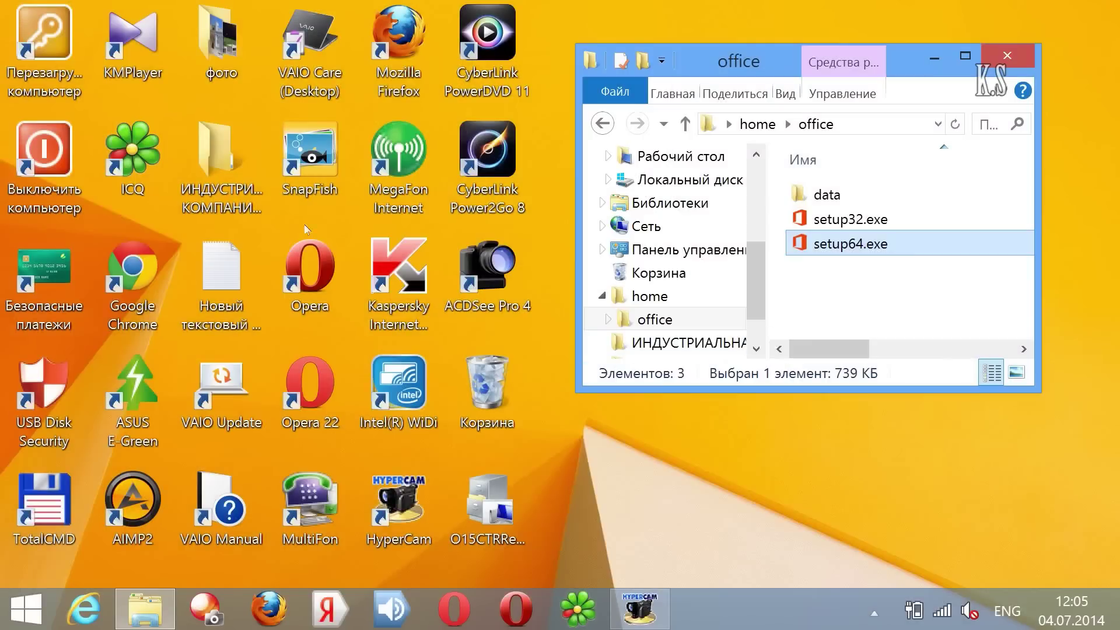
pyautogui.press('Menu')
pyautogui.press('Up')
pyautogui.press('Up')
pyautogui.press('Up')
pyautogui.press('Right')
pyautogui.press('Down')
pyautogui.press('Down')
pyautogui.press('Down')
pyautogui.press('Down')
pyautogui.press('Return')
# Step: Create a new Excel worksheet on the desktop, keeping the default file names
pyautogui.press('Return')
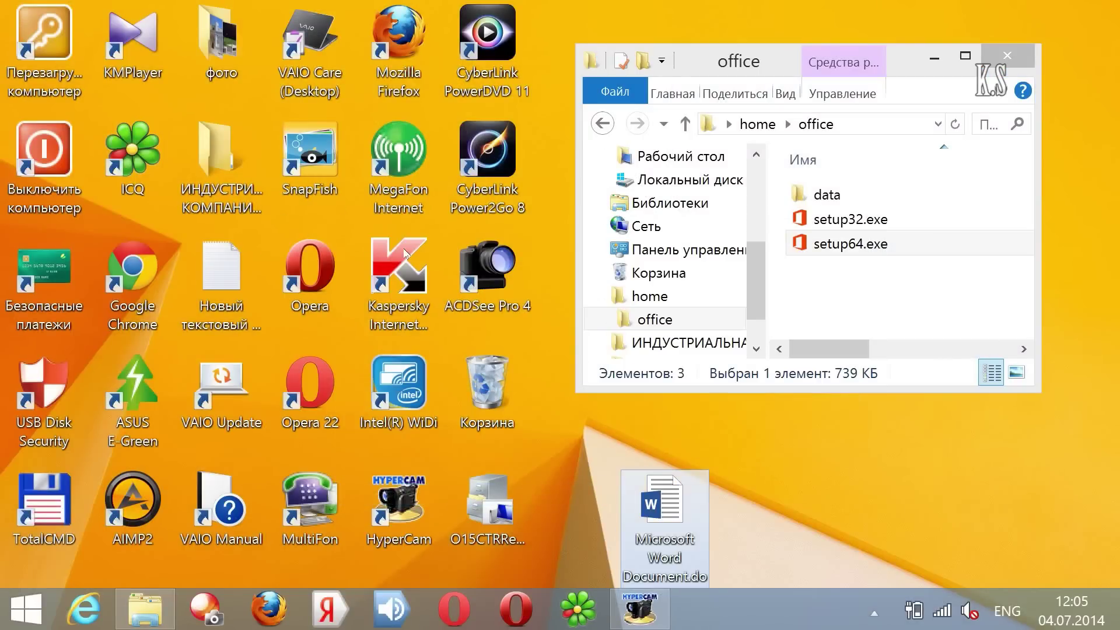
pyautogui.press('Menu')
pyautogui.press('Up')
pyautogui.press('Up')
pyautogui.press('Up')
pyautogui.press('Up')
pyautogui.press('Down')
pyautogui.press('Right')
pyautogui.press('Down')
pyautogui.press('Down')
pyautogui.press('Down')
pyautogui.press('Down')
pyautogui.press('Down')
pyautogui.press('Down')
pyautogui.press('Down')
pyautogui.press('Down')
pyautogui.press('Up')
pyautogui.press('Down')
pyautogui.press('Return')
pyautogui.press('Return')
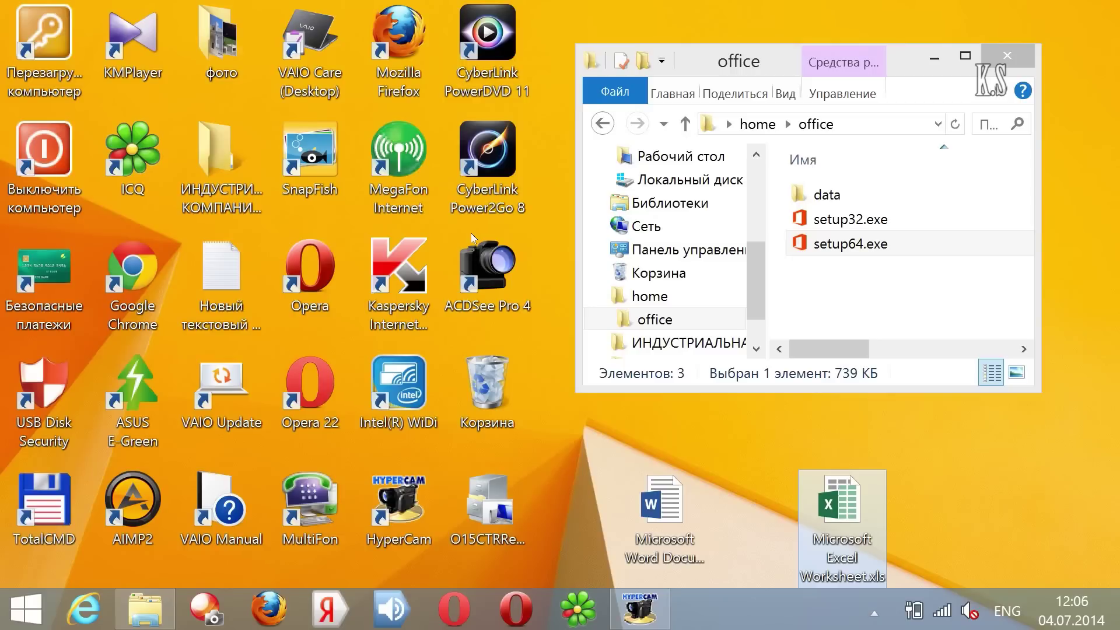
# Step: Create a new PowerPoint presentation on the desktop, then show the Start screen's Apps list
pyautogui.press('Menu')
pyautogui.press('Up')
pyautogui.press('Up')
pyautogui.press('Up')
pyautogui.press('Right')
pyautogui.press('Up')
pyautogui.press('Down')
pyautogui.press('Down')
pyautogui.press('Down')
pyautogui.press('Down')
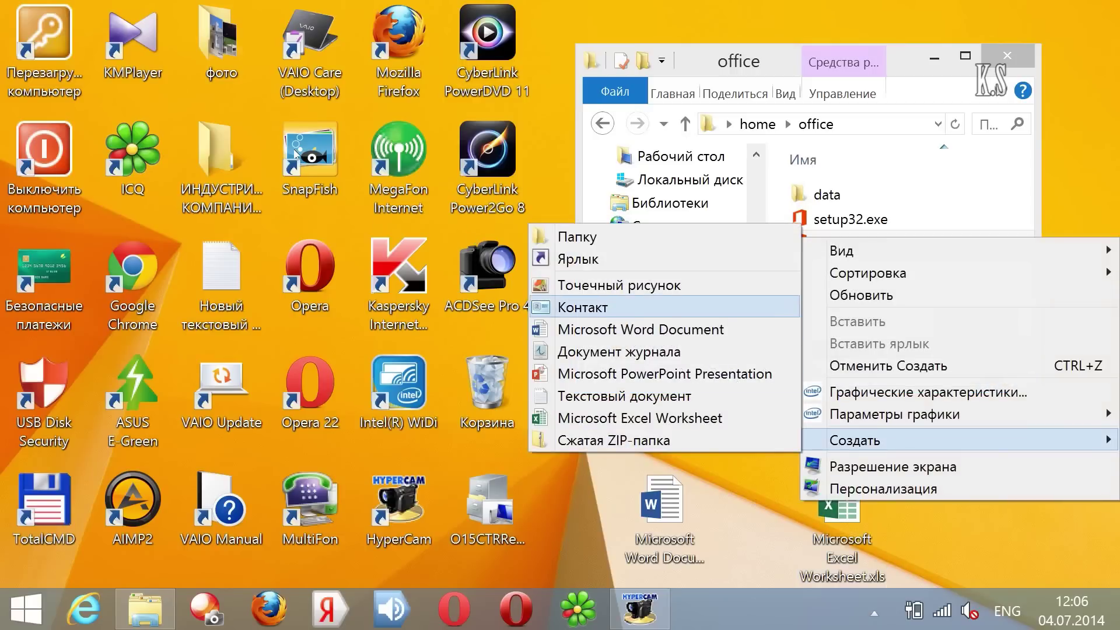
pyautogui.press('Down')
pyautogui.press('Down')
pyautogui.press('Down')
pyautogui.press('Return')
pyautogui.press('Return')
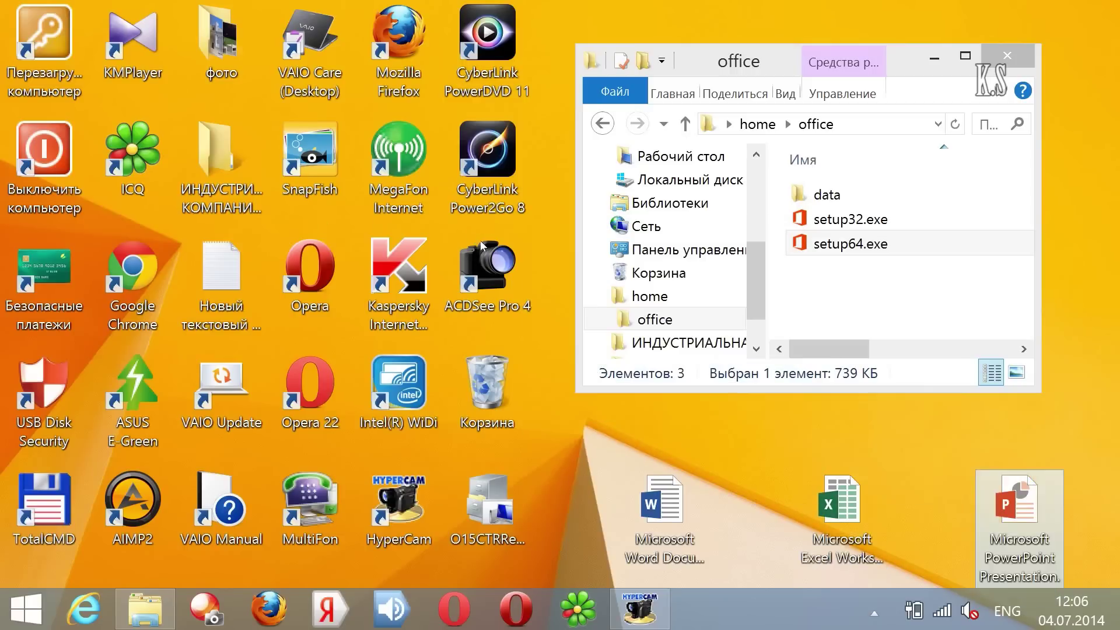
pyautogui.press('super')
pyautogui.hotkey('ctrl', 'Tab')
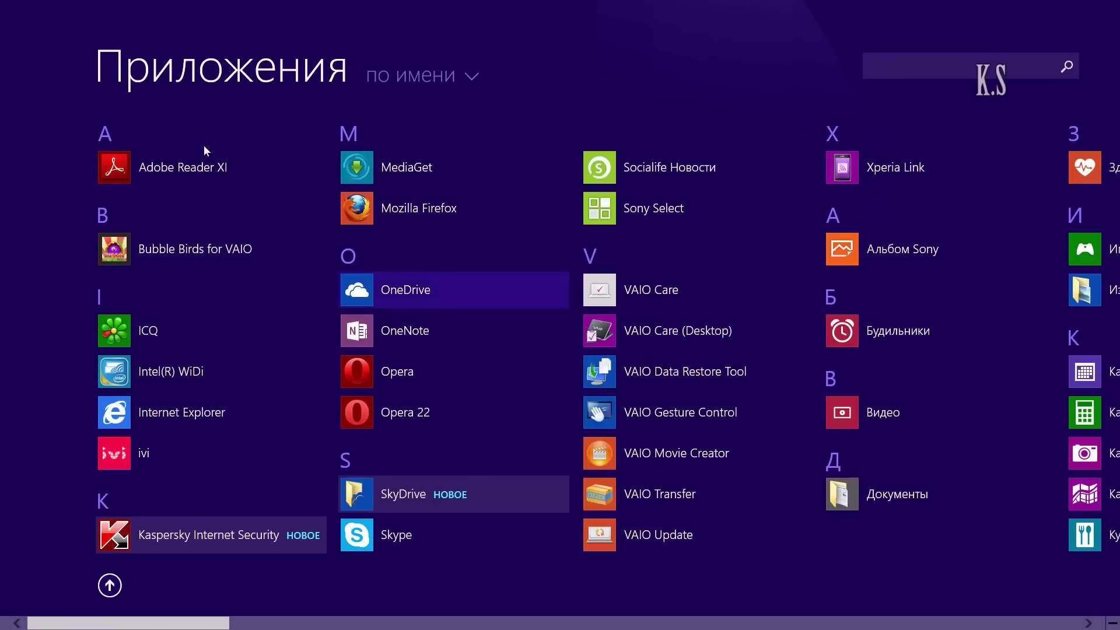
# Step: Find Word 2013 in the Apps list and pin it to the Start screen
pyautogui.scroll(-3, 559, 131)
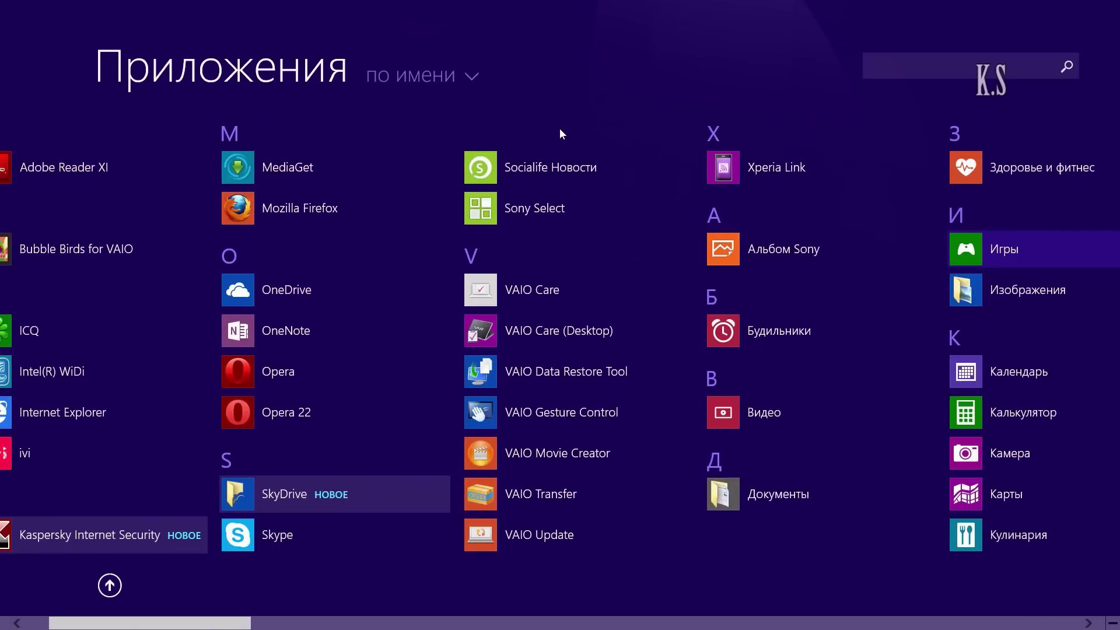
pyautogui.scroll(-2, 559, 128)
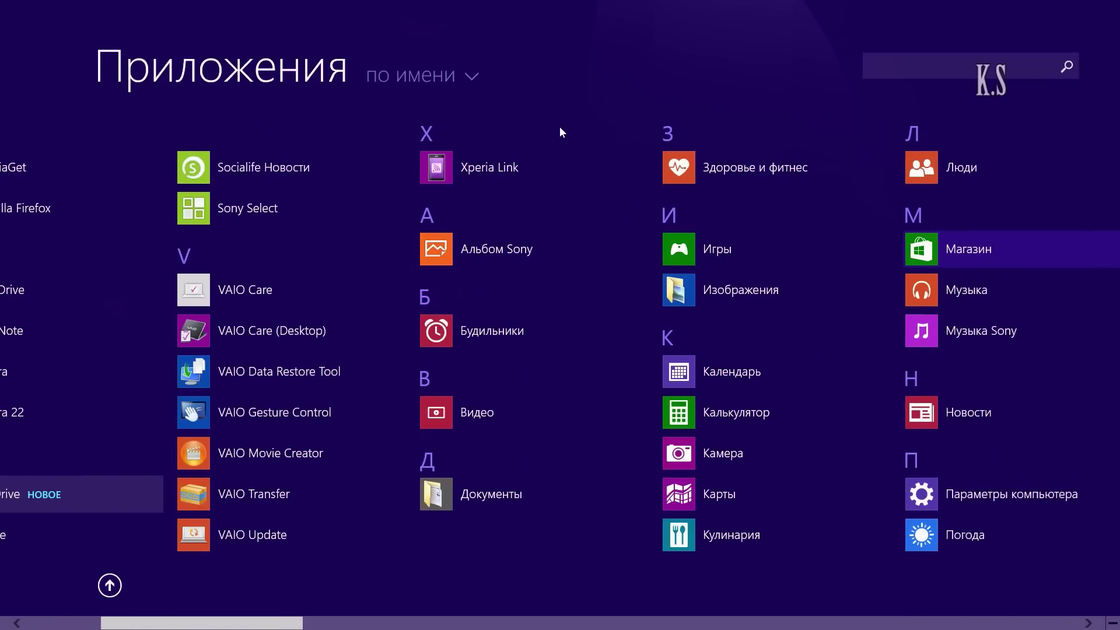
pyautogui.scroll(-6, 560, 130)
pyautogui.scroll(-8, 559, 125)
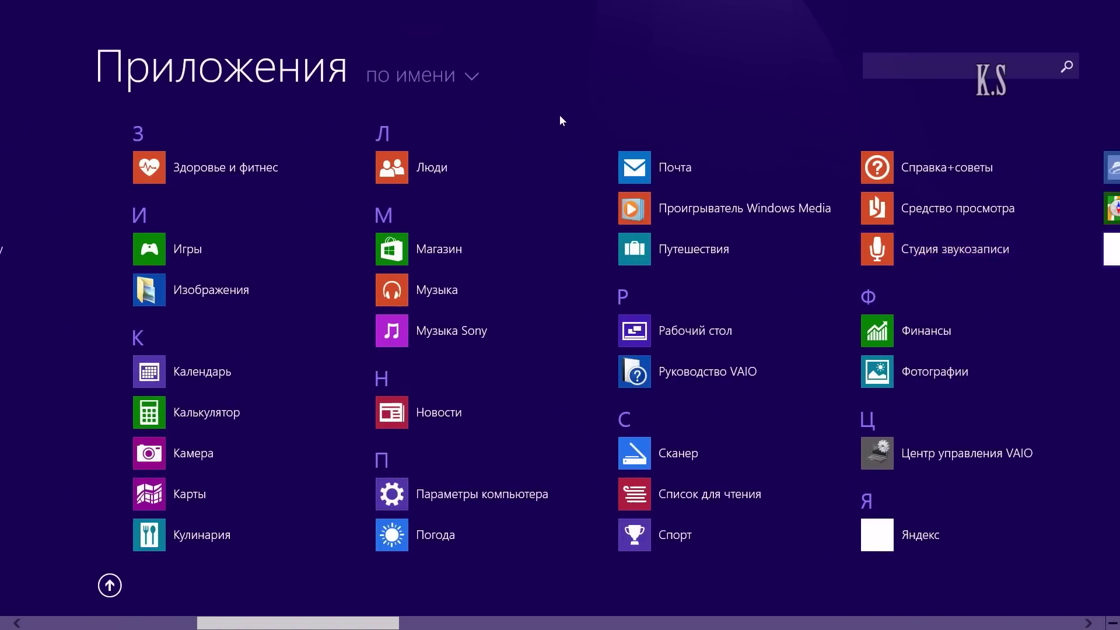
pyautogui.scroll(-10, 559, 95)
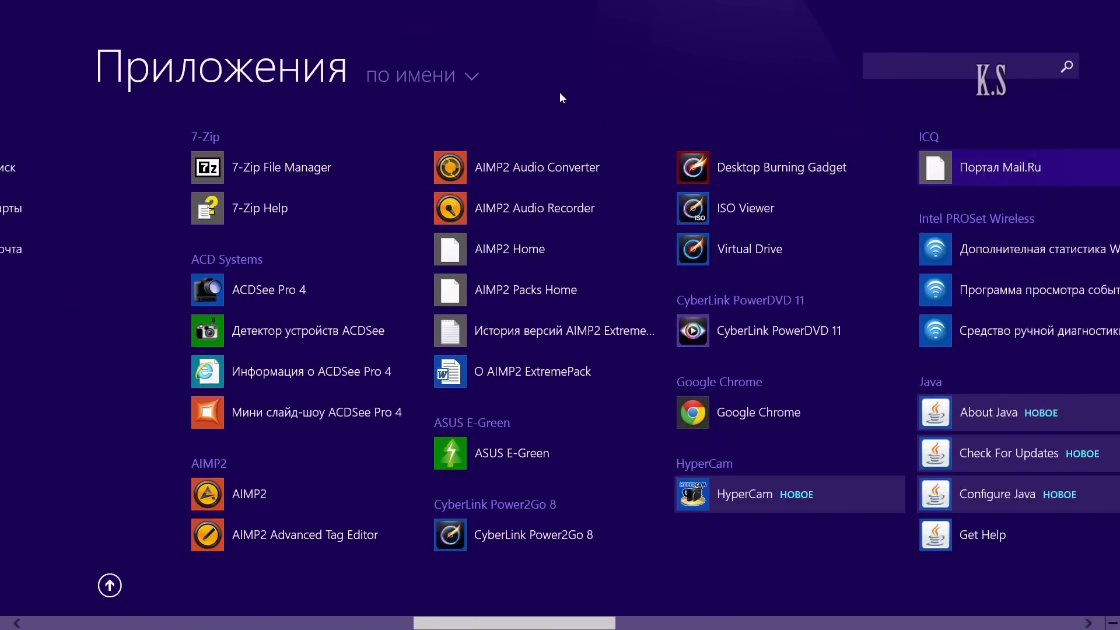
pyautogui.scroll(-4, 559, 89)
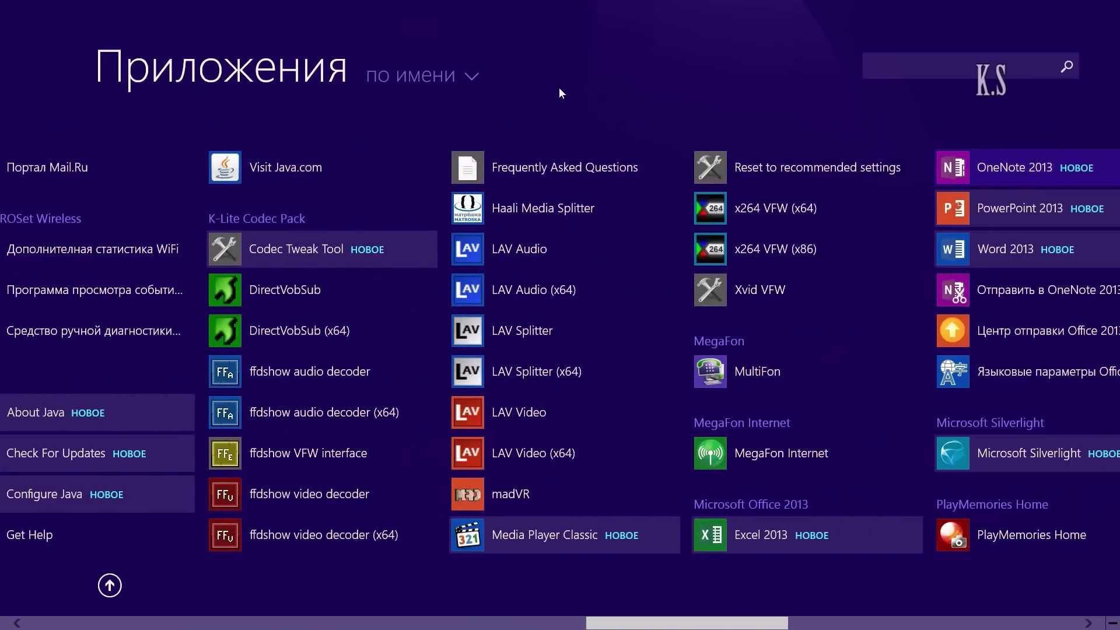
pyautogui.press('Down')
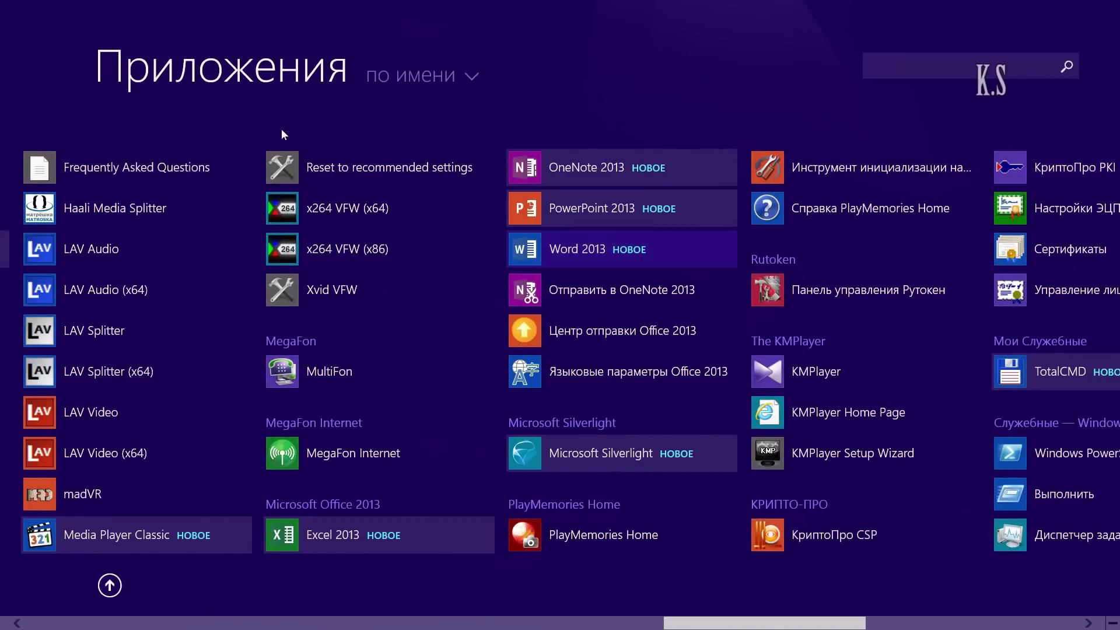
pyautogui.hotkey('shift', 'F10')
pyautogui.press('Down')
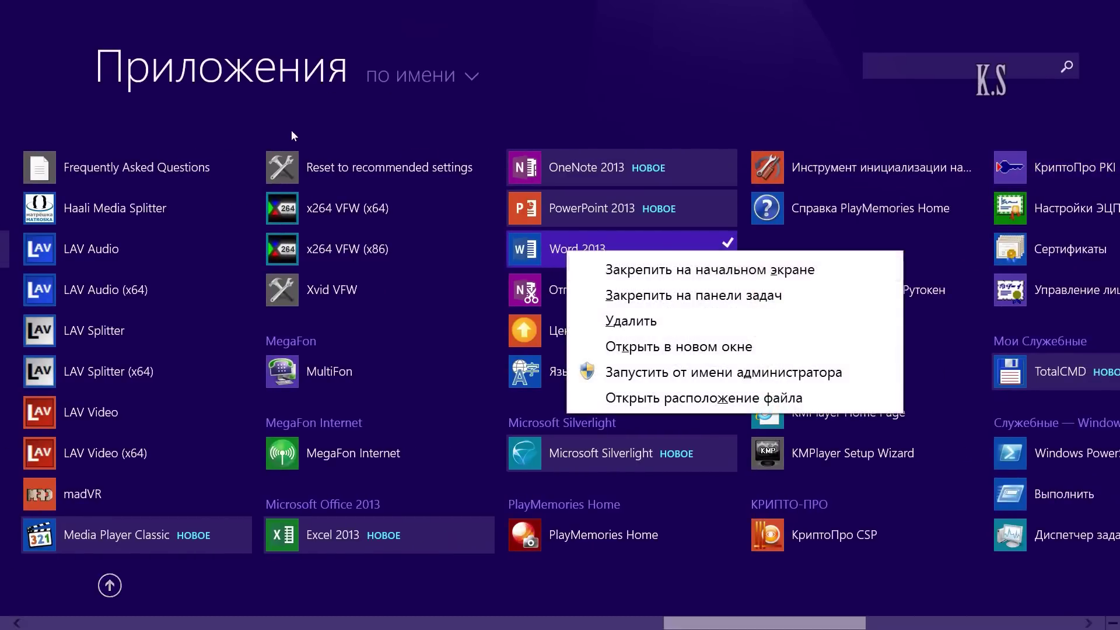
pyautogui.press('Return')
pyautogui.hotkey('ctrl', 'Tab')
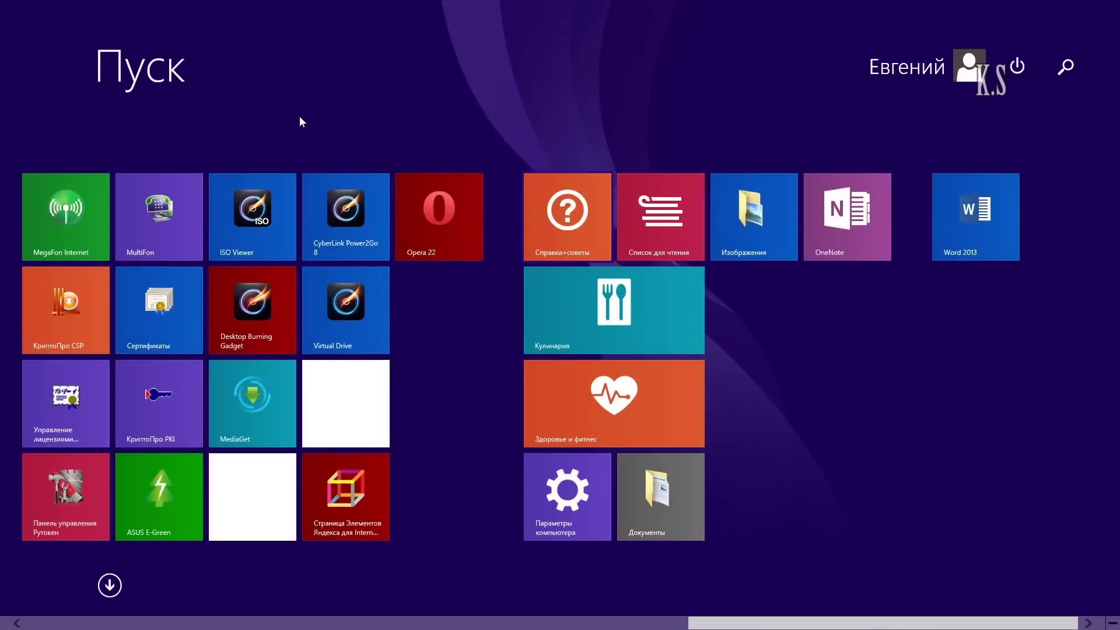
# Step: Pin Excel 2013 to the Start screen from the Apps list
pyautogui.hotkey('ctrl', 'Tab')
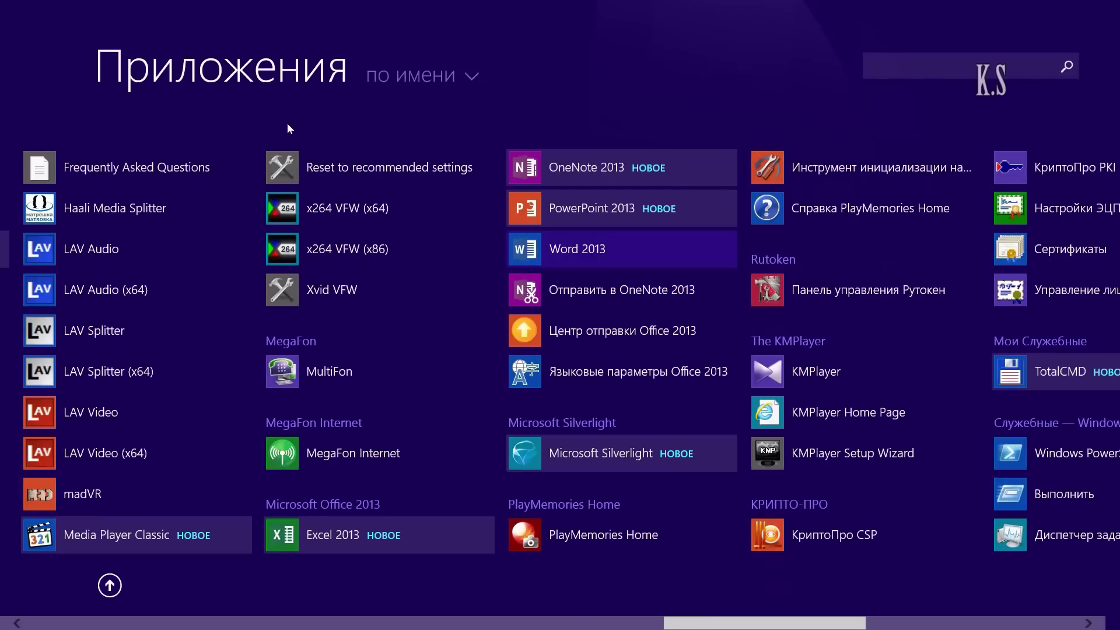
pyautogui.hotkey('shift', 'F10')
pyautogui.press('Up')
pyautogui.press('Up')
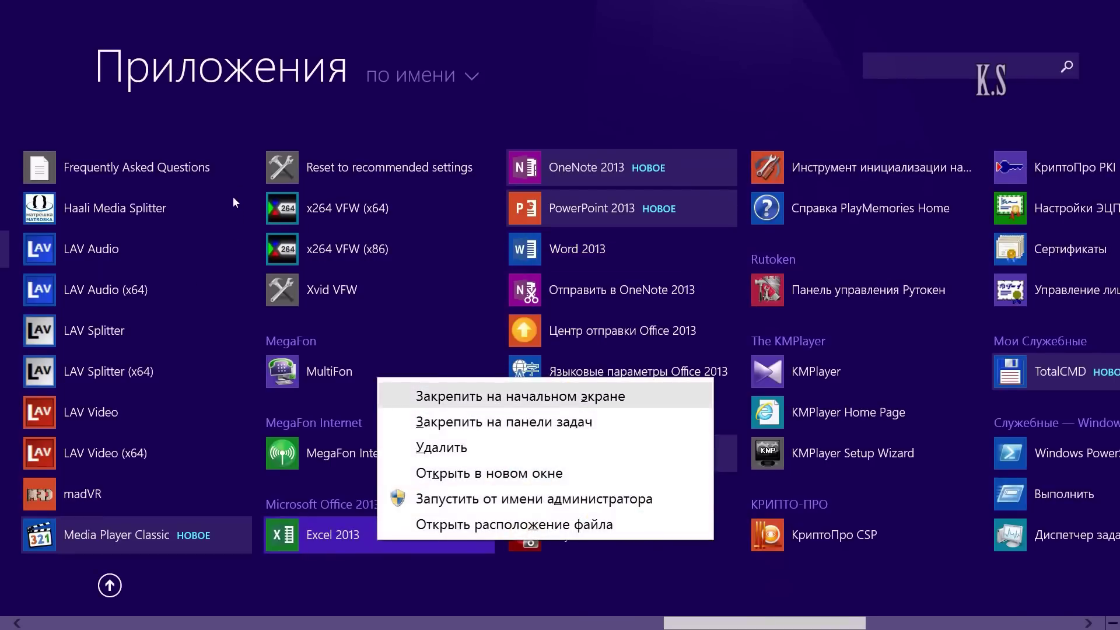
pyautogui.press('Return')
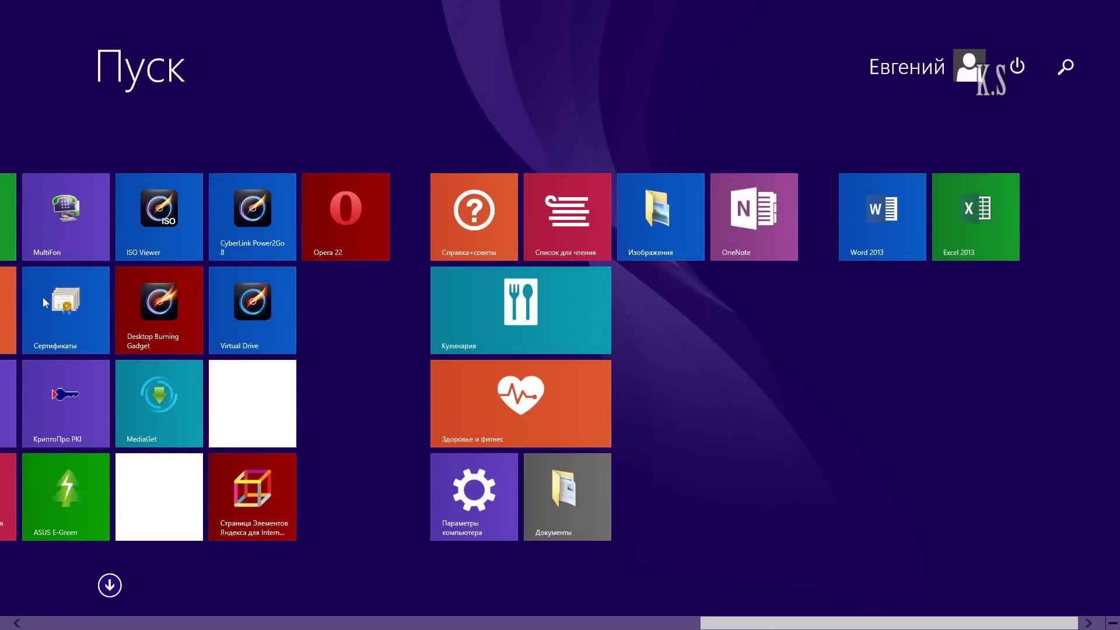
pyautogui.hotkey('ctrl', 'Tab')
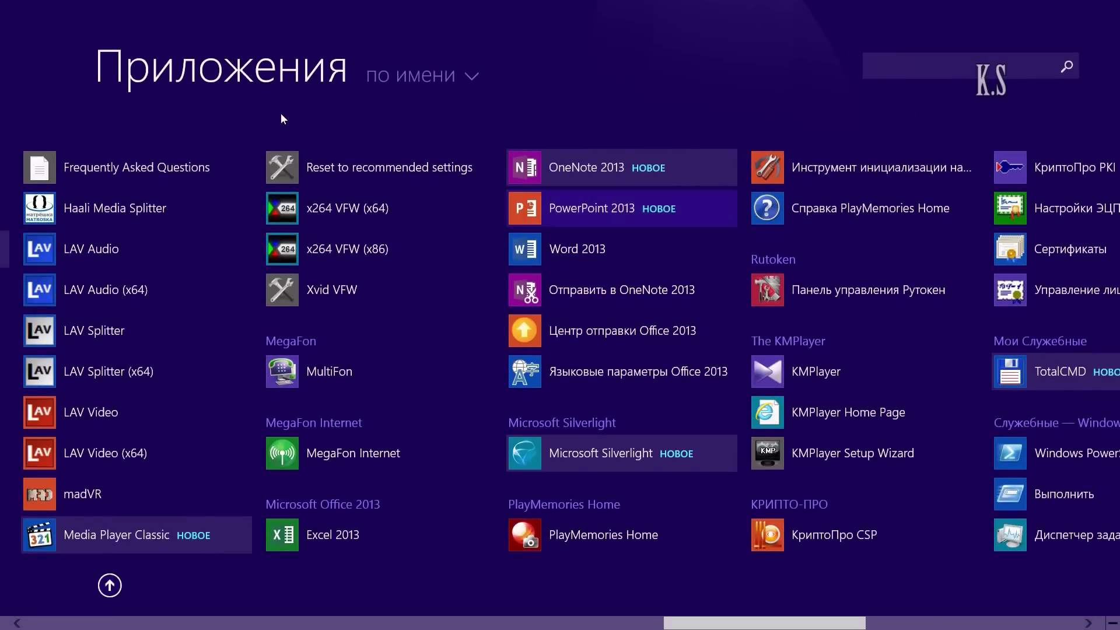
# Step: Pin PowerPoint 2013 to the Start screen from the Apps list
pyautogui.press('Menu')
pyautogui.press('Down')
pyautogui.press('Return')
pyautogui.hotkey('ctrl', 'Tab')
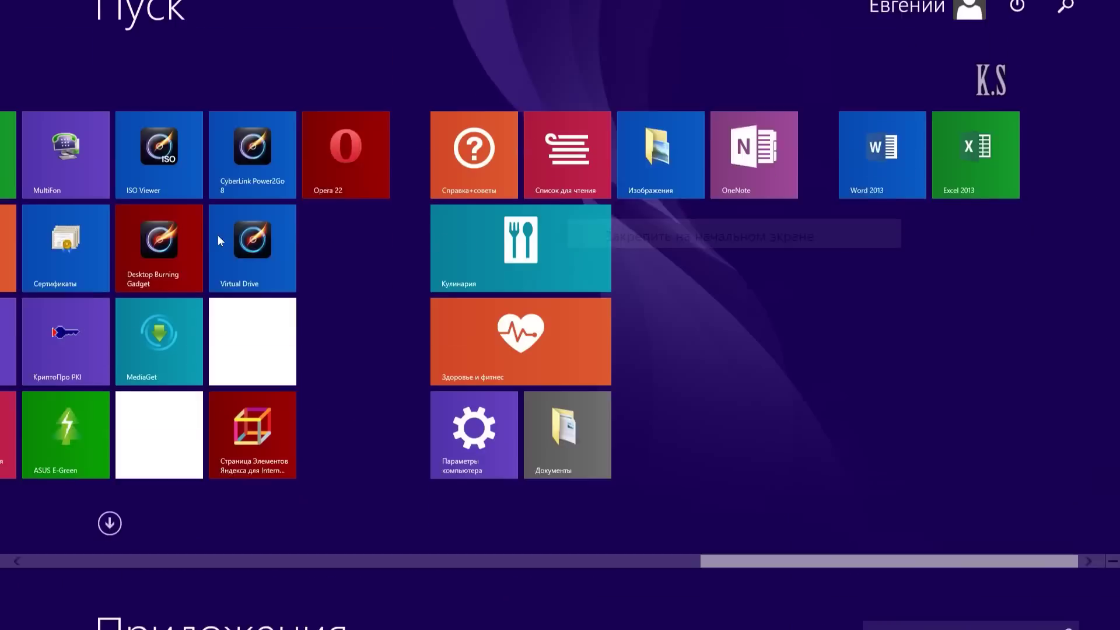
pyautogui.hotkey('ctrl', 'Tab')
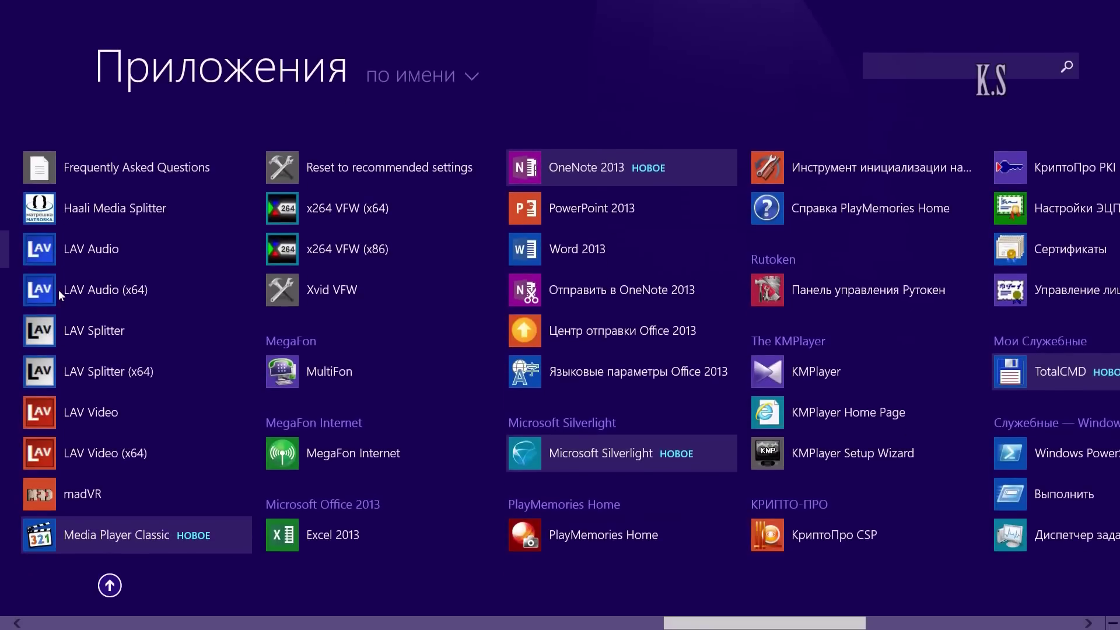
# Step: Pin Word 2013 to the taskbar
pyautogui.press('Up')
pyautogui.press('Up')
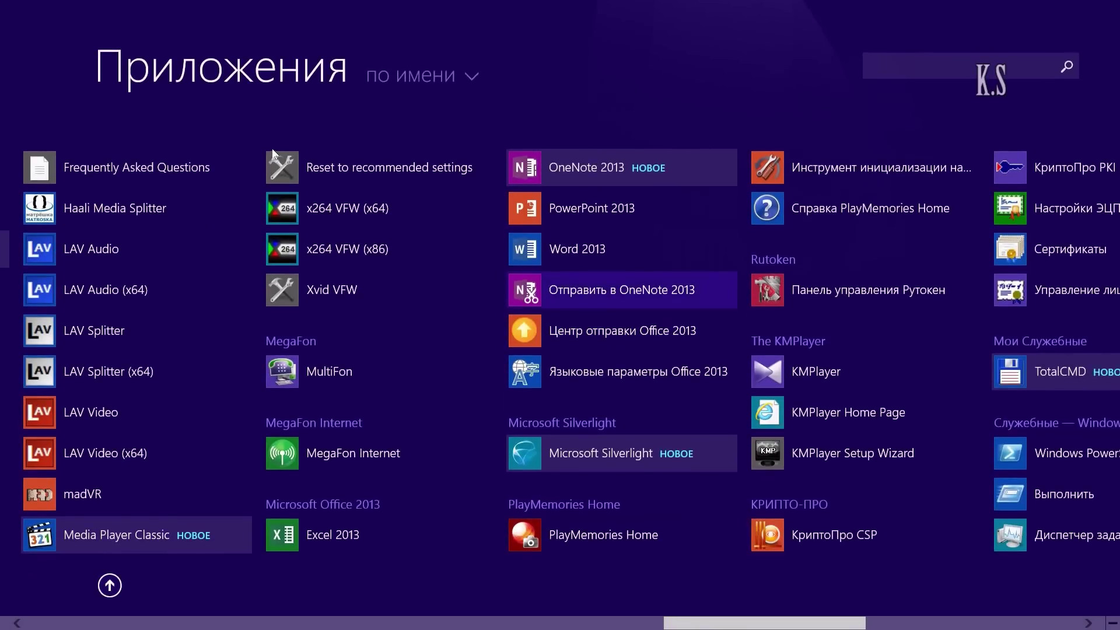
pyautogui.press('Up')
pyautogui.hotkey('shift', 'F10')
pyautogui.press('Down')
pyautogui.press('Down')
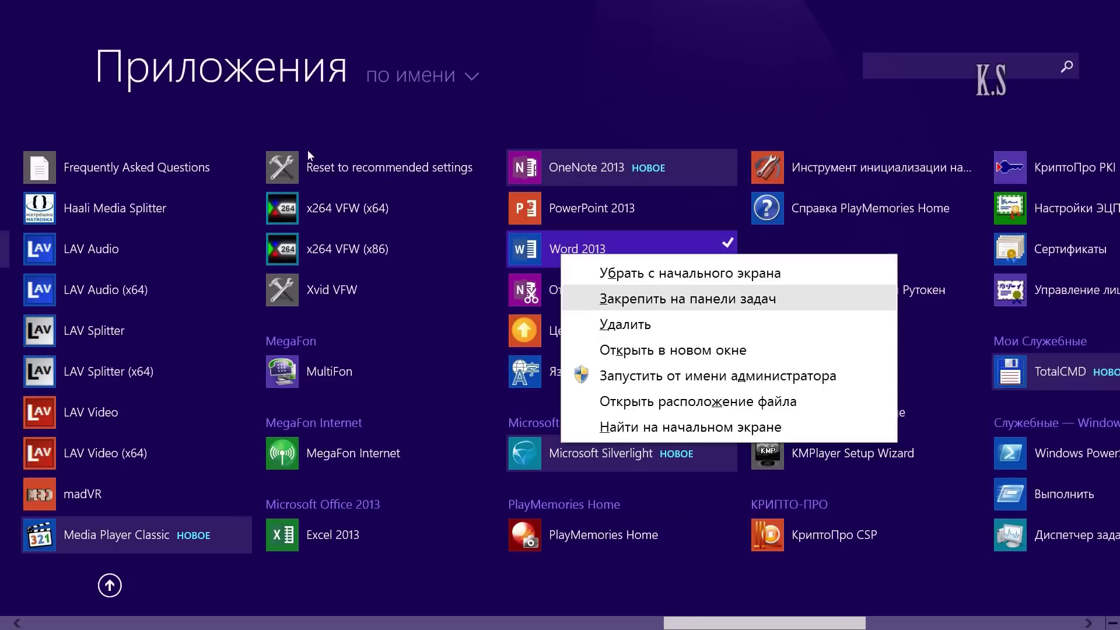
pyautogui.press('Return')
# Step: Pin Excel 2013 to the taskbar and return to the Start screen tiles
pyautogui.press('Down')
pyautogui.press('Down')
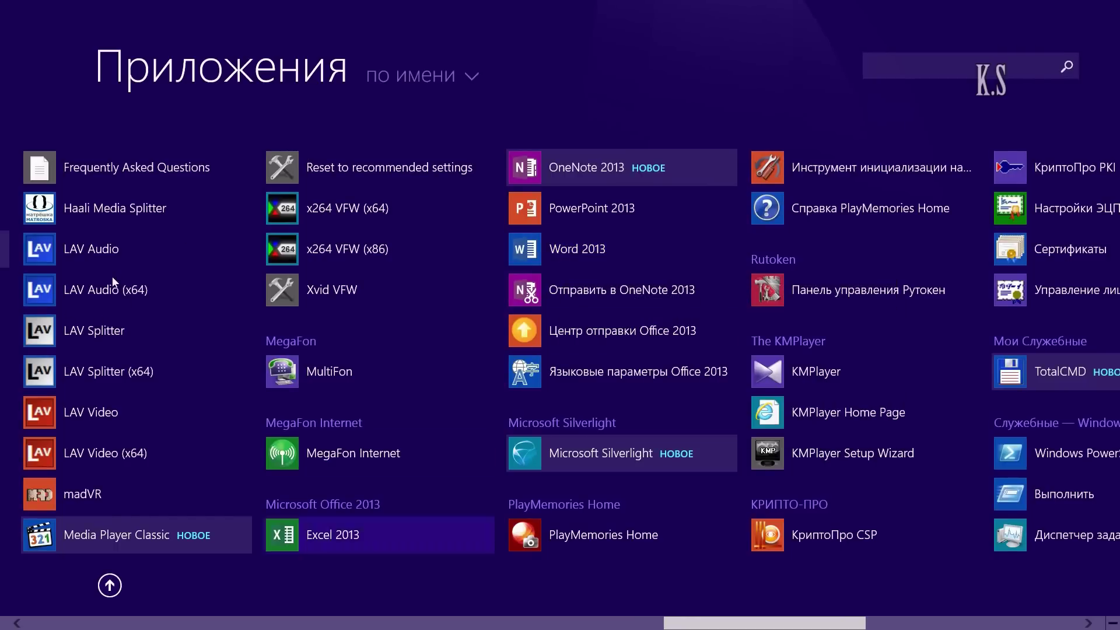
pyautogui.hotkey('shift', 'F10')
pyautogui.press('Down')
pyautogui.press('Down')
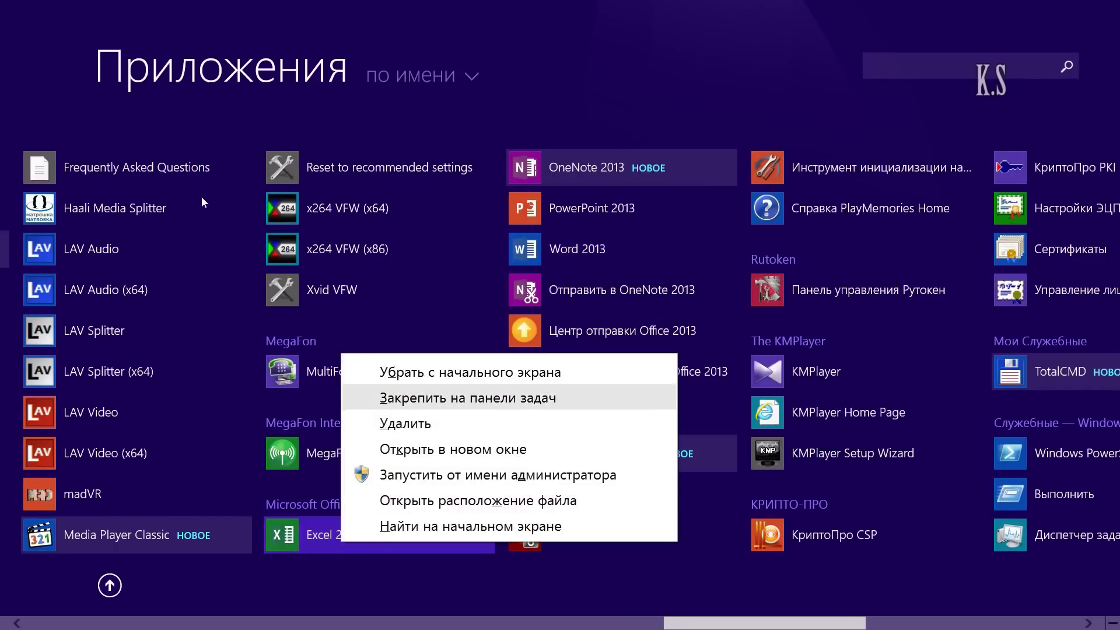
pyautogui.press('Return')
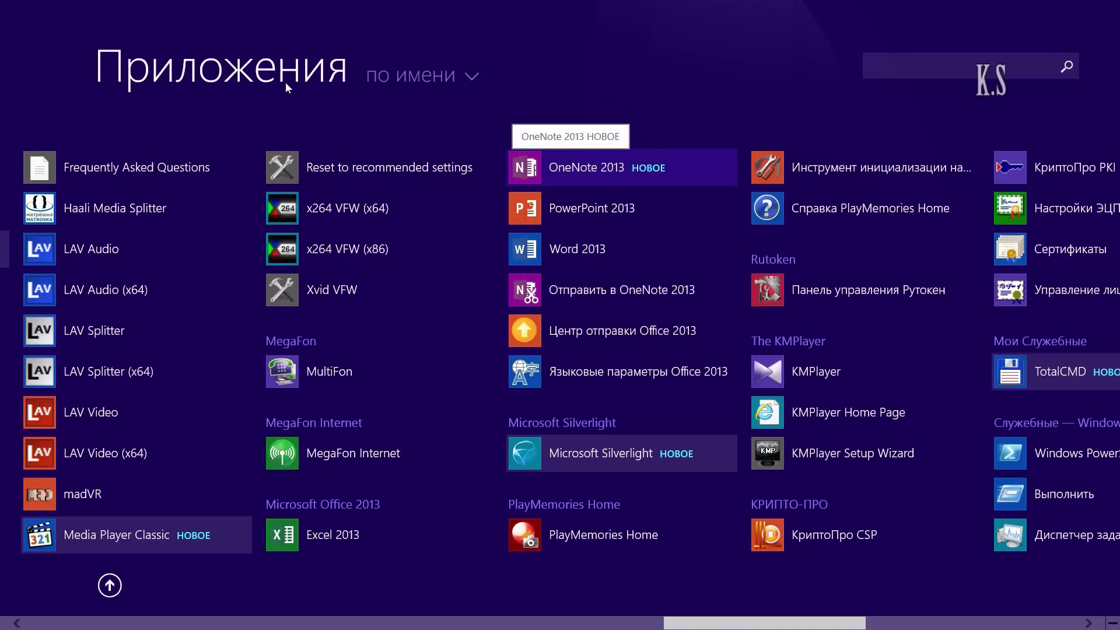
pyautogui.moveTo(1, 318)
pyautogui.press('super')
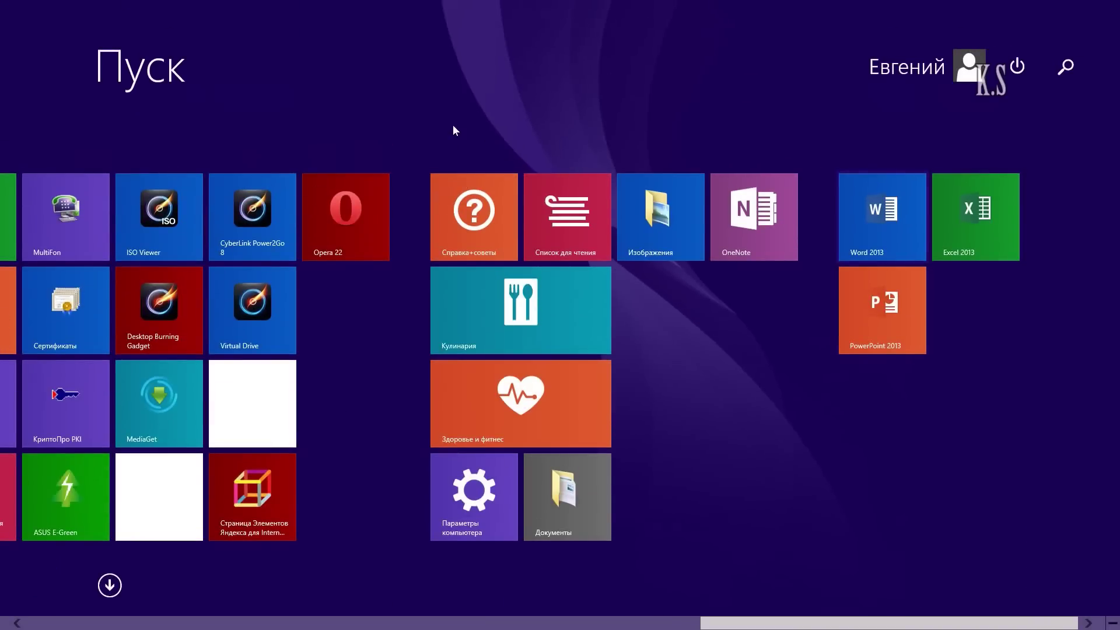
# Step: Switch to the desktop and check the taskbar Word 2013 icon's jump list
pyautogui.click(2, 3)
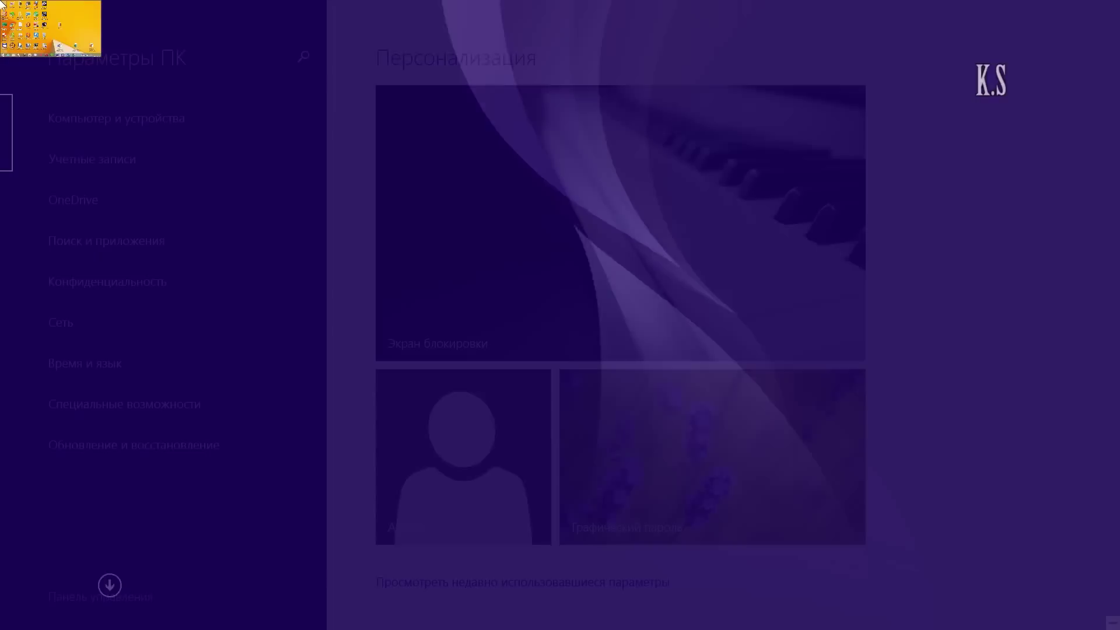
pyautogui.click(2, 3)
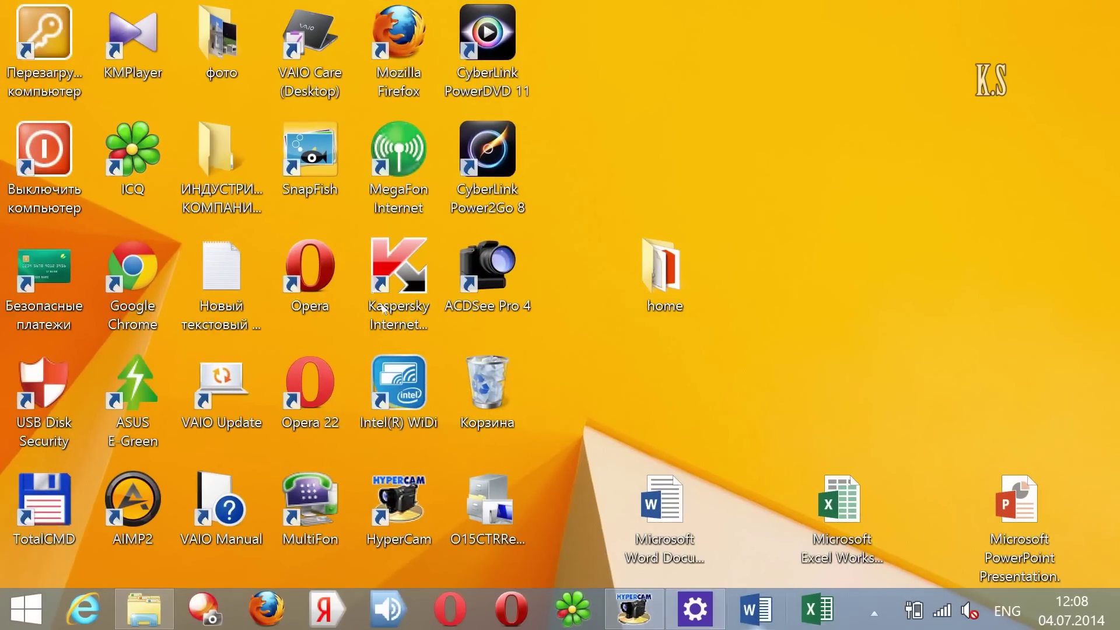
pyautogui.rightClick(756, 610)
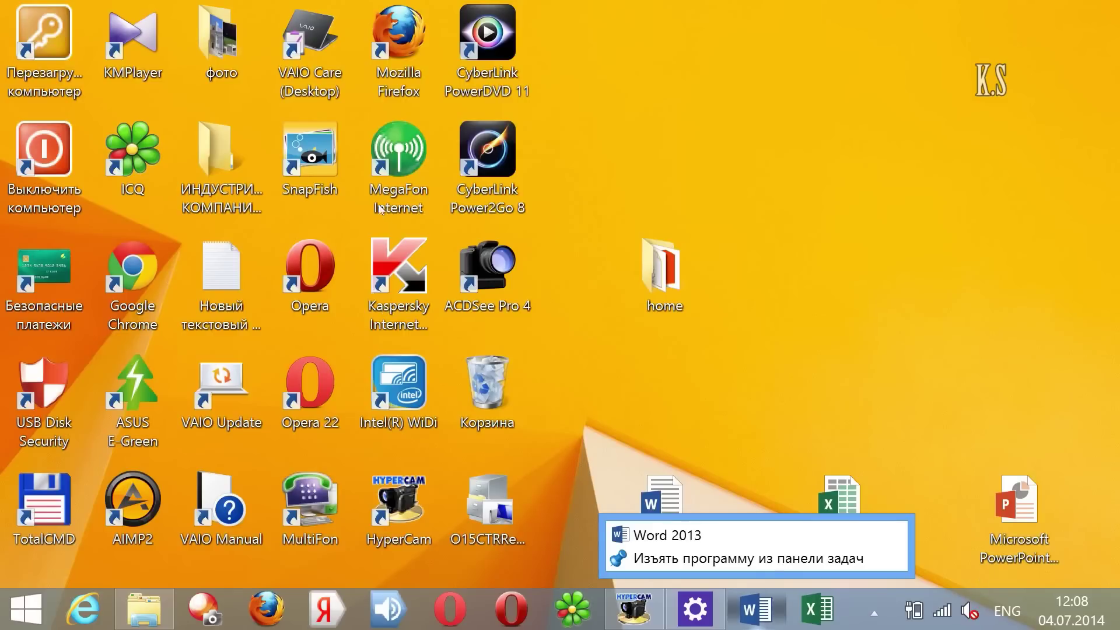
pyautogui.press('Escape')
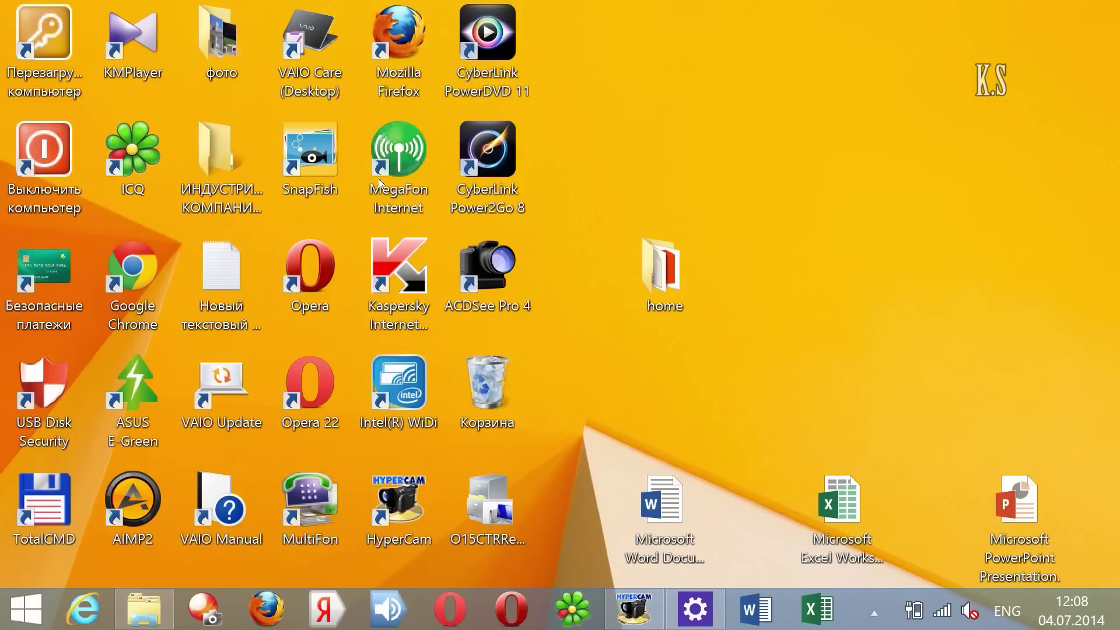